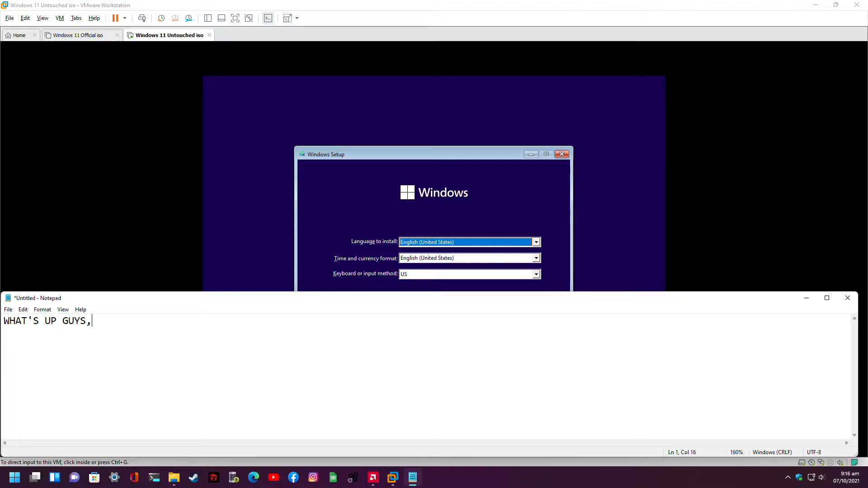
Continue the Notepad greeting with "WELCOME TO MY CHANNEL..THIS TIME AROUND WINDOWS 11 INSTALLATION USING WINDOWS 11 HOME UNTOUCHED ISO/UNMODIFIED,".
{"action": "type", "text": "OME TO MY CHANNEL"}
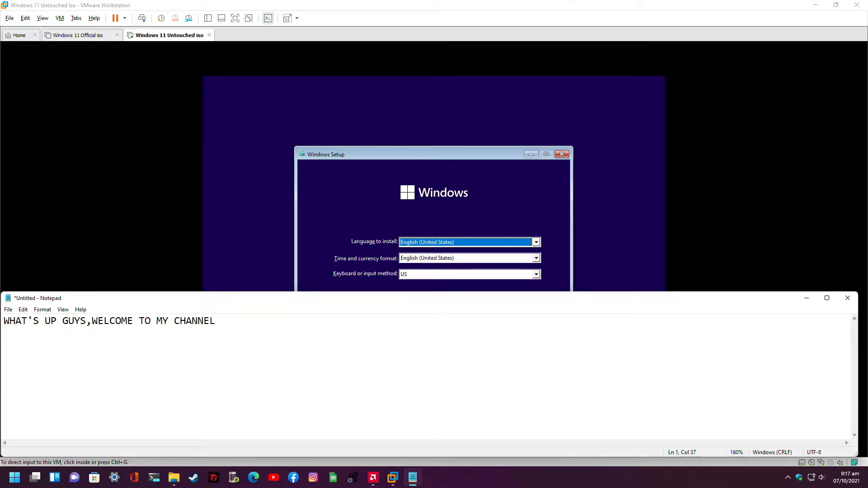
{"action": "type", "text": "..THIS TIME AROUN"}
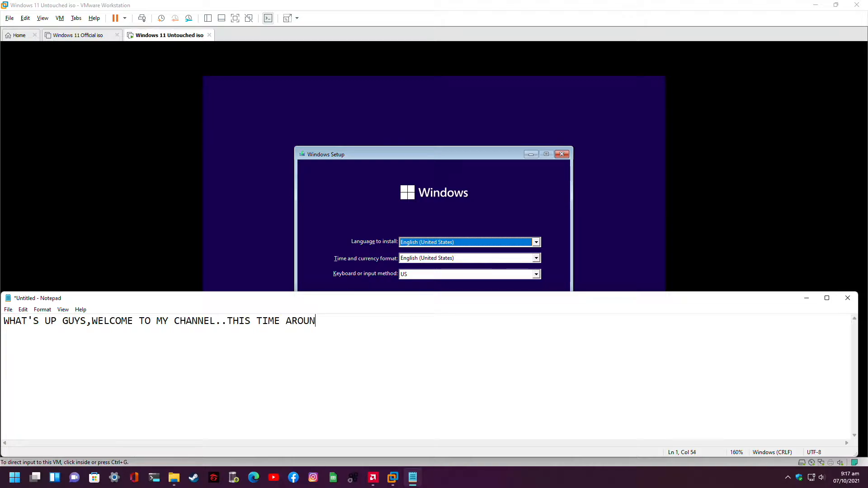
{"action": "type", "text": "D WINDOWS 11 INSTA"}
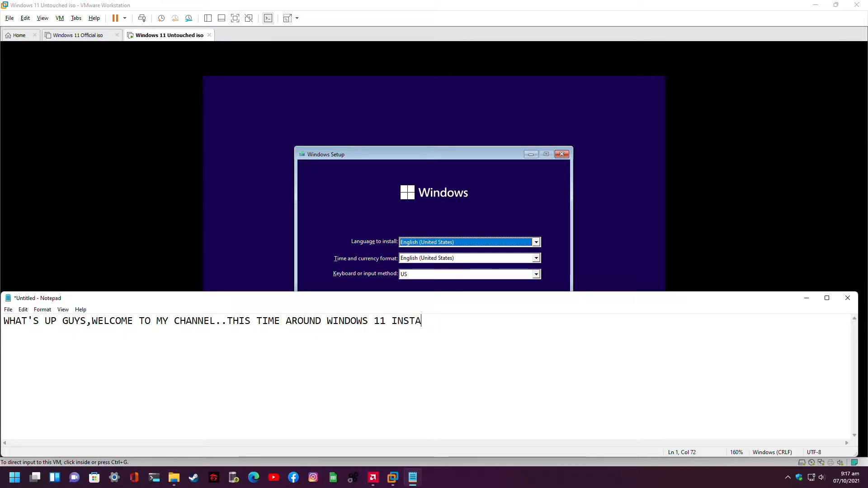
{"action": "type", "text": "LLATION "}
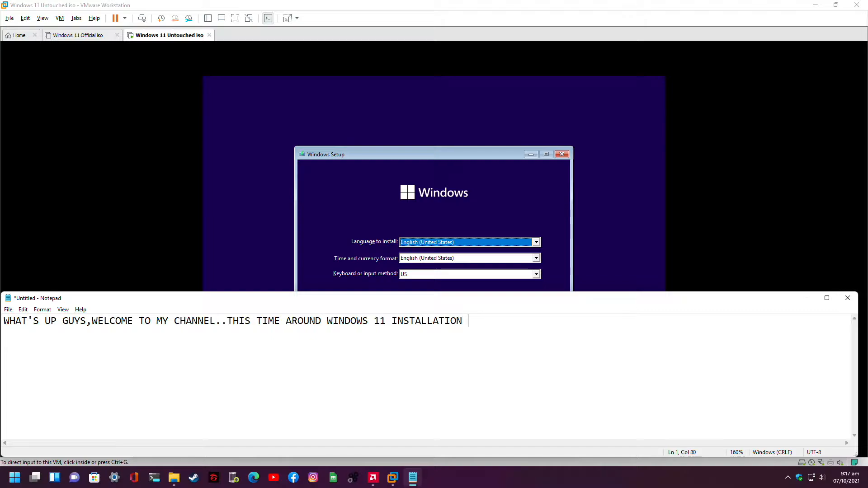
{"action": "type", "text": "USING WINDOWS 11 HOME"}
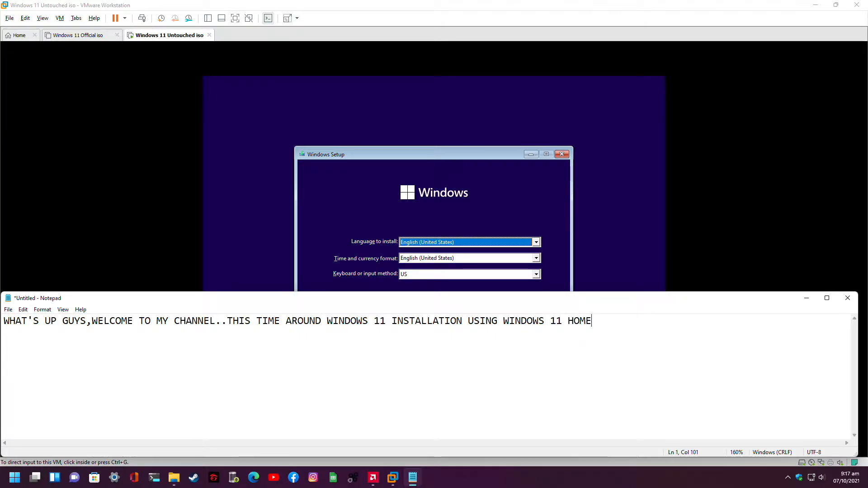
{"action": "type", "text": " U"}
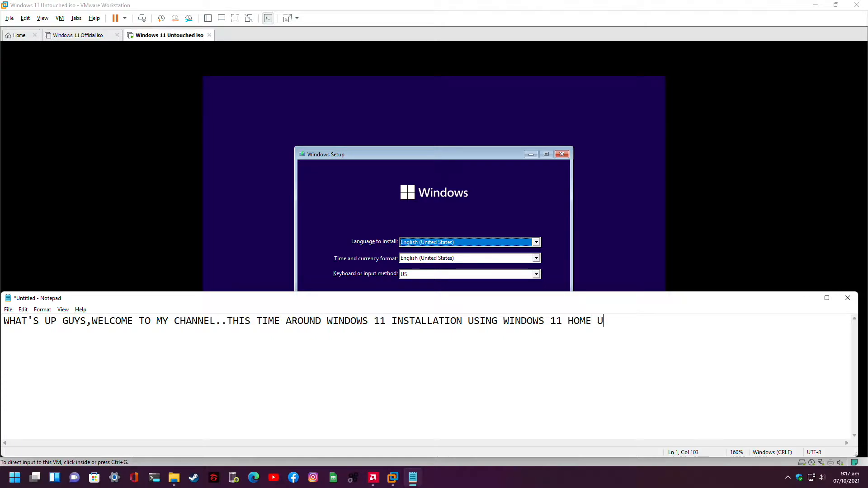
{"action": "type", "text": "NTOUCHED ISO"}
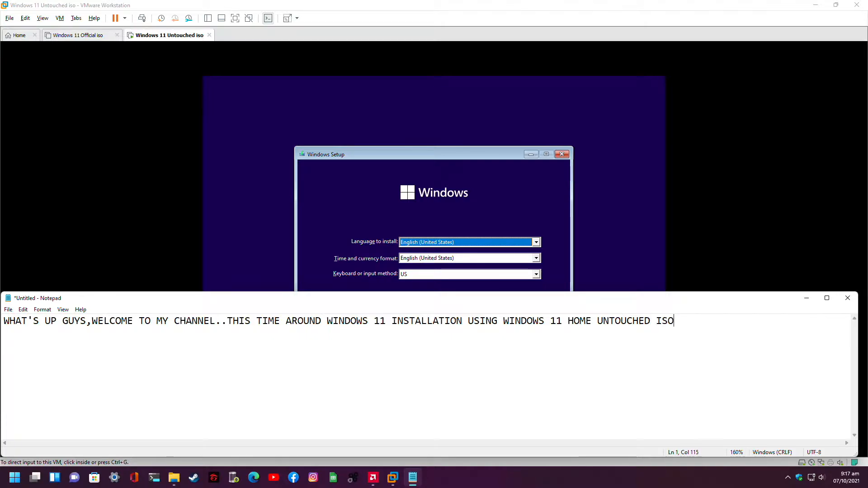
{"action": "type", "text": "/UNMODIF"}
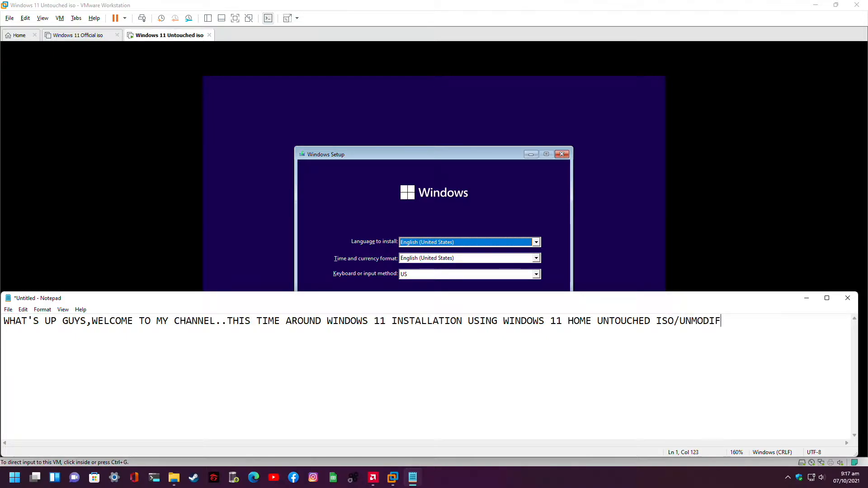
{"action": "type", "text": "IED"}
{"action": "type", "text": ","}
Write "ON NOT COMPATIBLE COMPUTER,NO TPM 2.0,BELOW 4GB RAM,NO SECURE BOOT,,SO GUYS LET'S BEGIN" on the note's second line.
{"action": "type", "text": "ON N"}
{"action": "type", "text": "OT"}
{"action": "type", "text": " COMPATI"}
{"action": "type", "text": "BLE"}
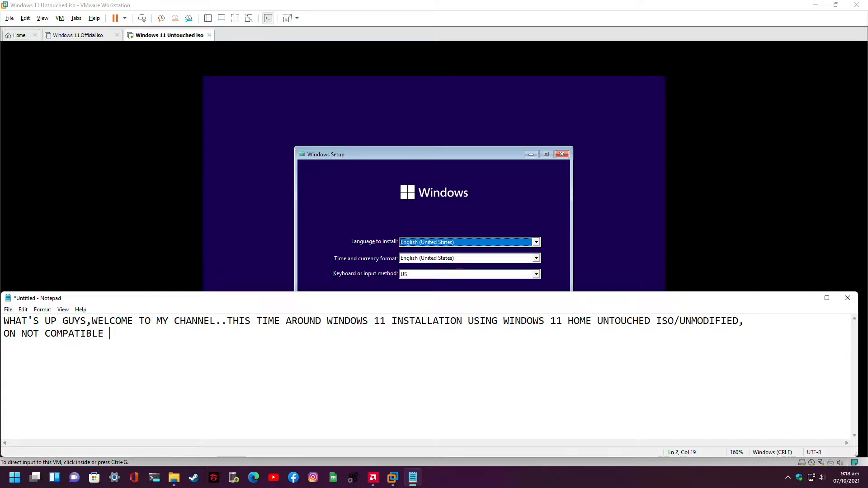
{"action": "type", "text": "COMPUTER,"}
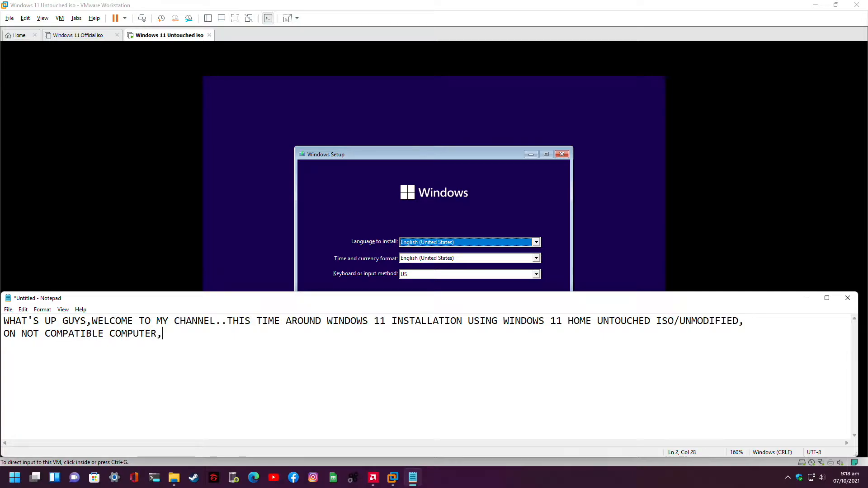
{"action": "type", "text": "NO TPM 2.0,BEL"}
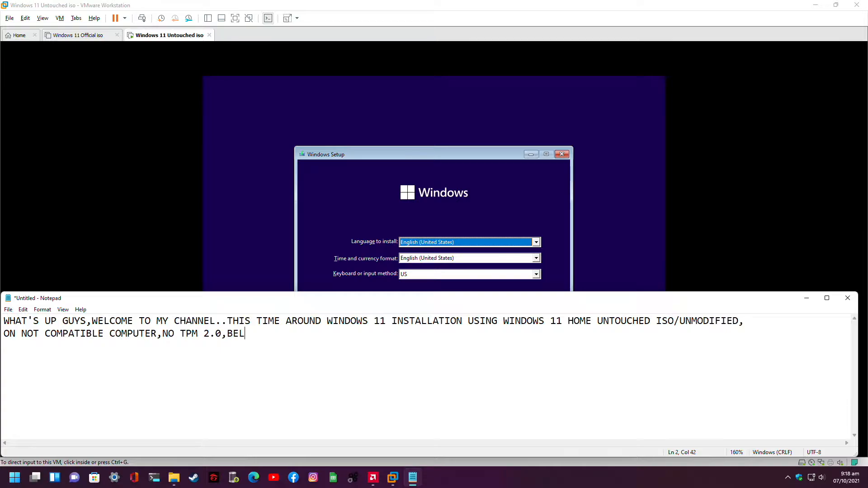
{"action": "type", "text": "OW 4GB RAM"}
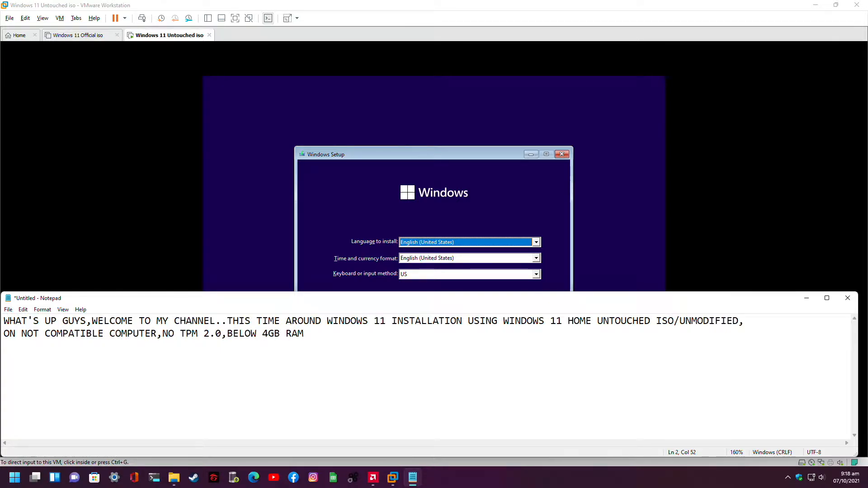
{"action": "type", "text": ",NO SECURE BOOT"}
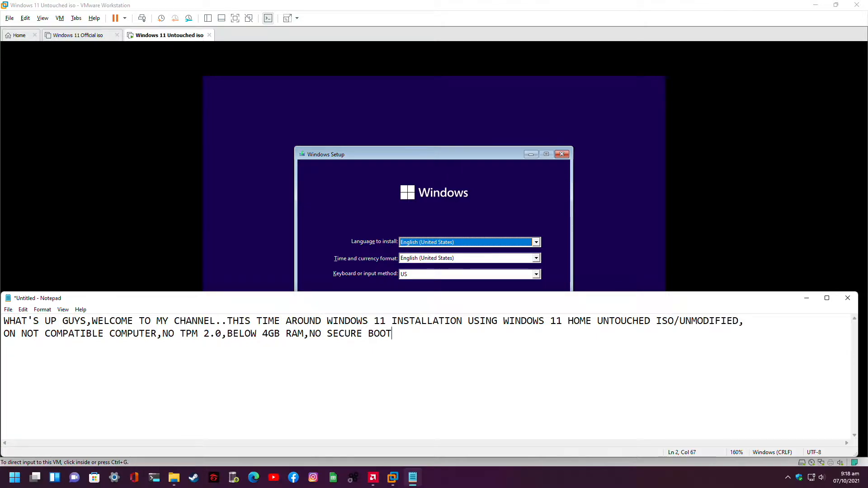
{"action": "type", "text": ",,SO GUYS LET"}
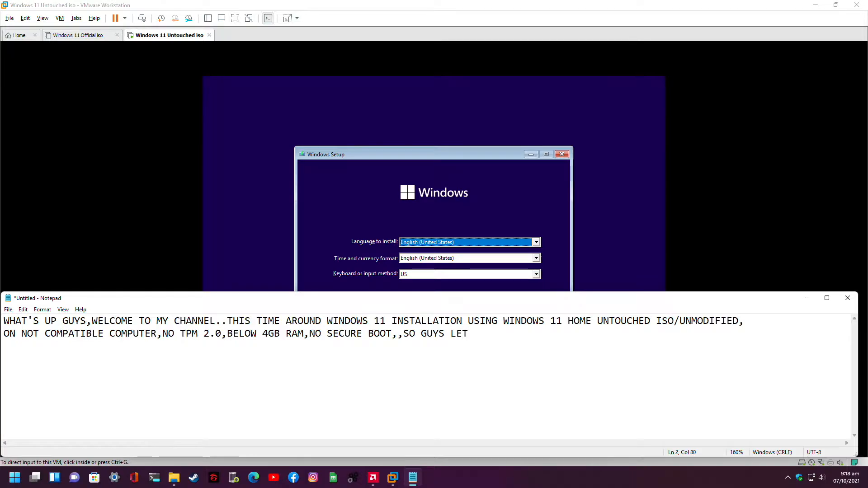
{"action": "type", "text": "'S BEGIN"}
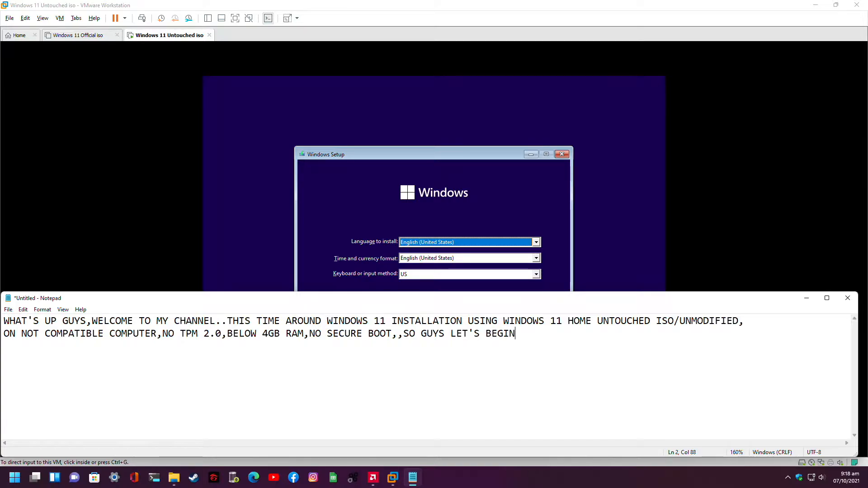
Switch to the VMware virtual machine, set the time and currency format to Filipino (Philippines), and continue Windows Setup.
{"action": "left_click", "coordinate": [200, 190]}
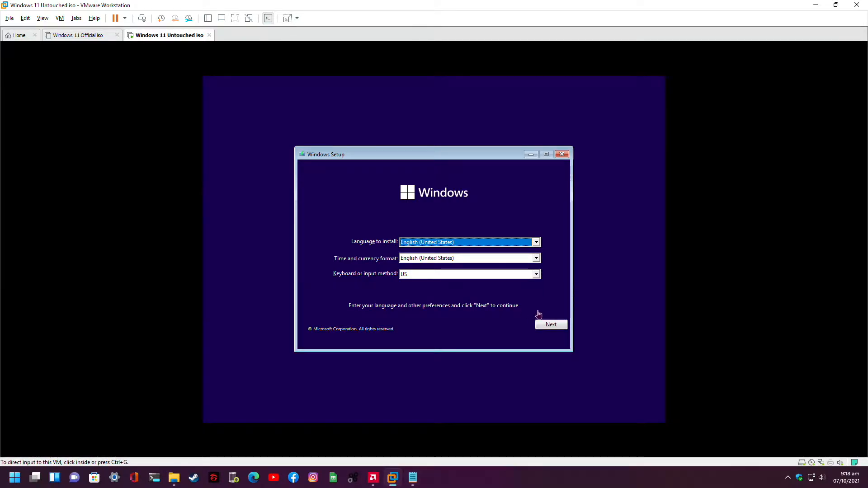
{"action": "left_click", "coordinate": [501, 261]}
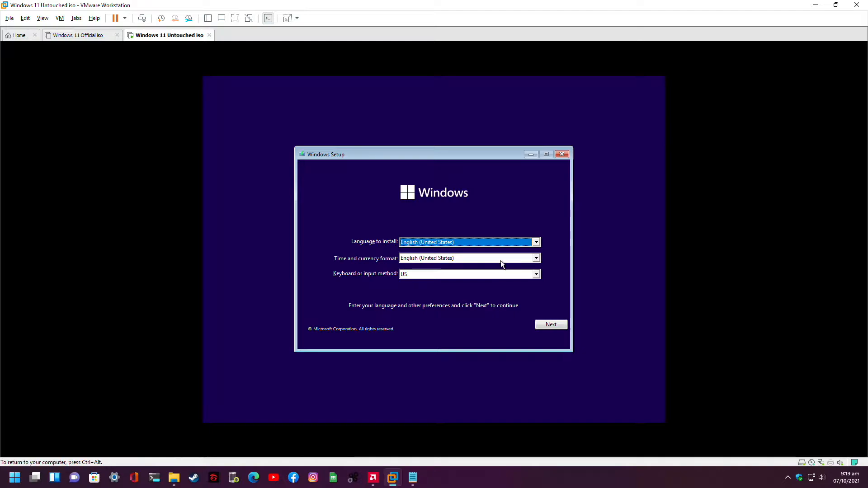
{"action": "left_click", "coordinate": [518, 261]}
{"action": "scroll", "coordinate": [500, 295], "scroll_direction": "down", "scroll_amount": 5}
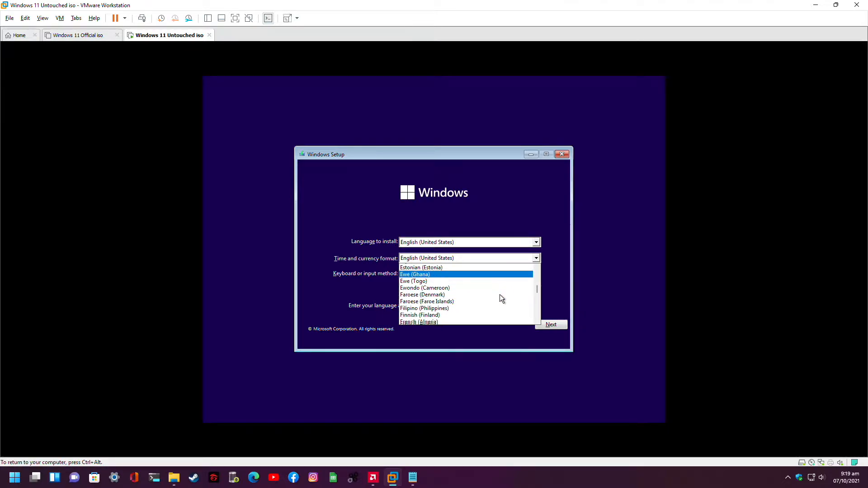
{"action": "left_click", "coordinate": [446, 268]}
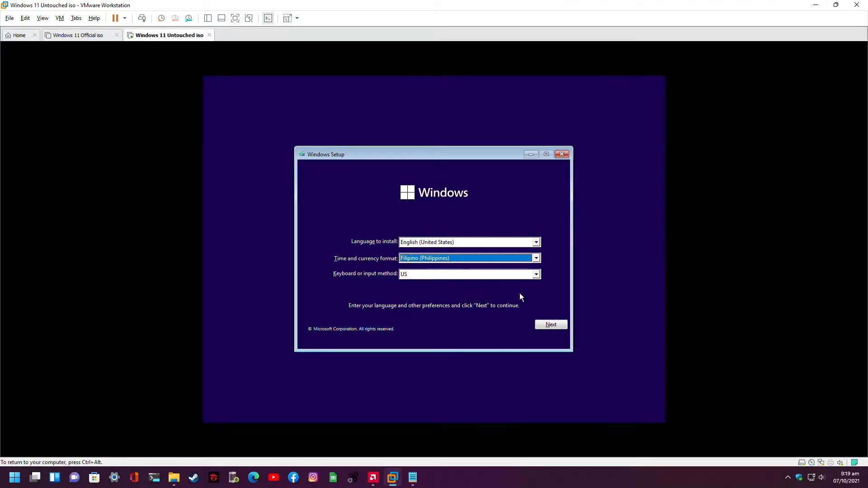
{"action": "left_click", "coordinate": [552, 326]}
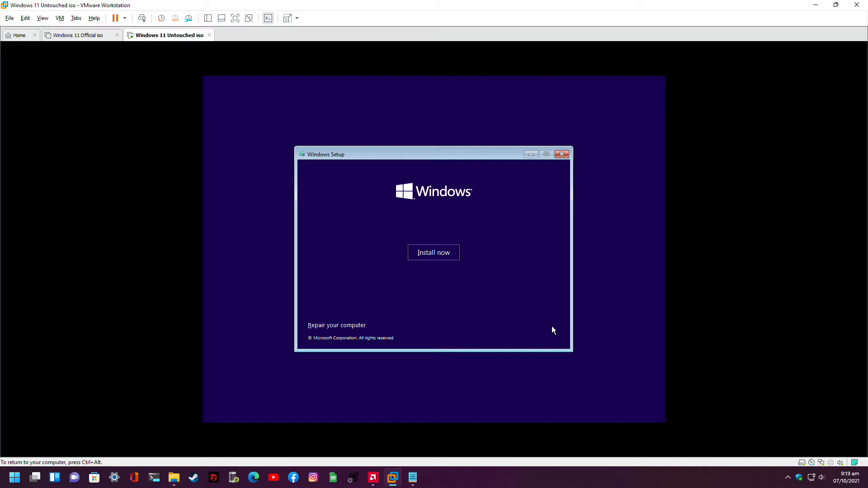
Start the Windows installation without a product key and choose the Windows 11 Home edition.
{"action": "left_click", "coordinate": [448, 253]}
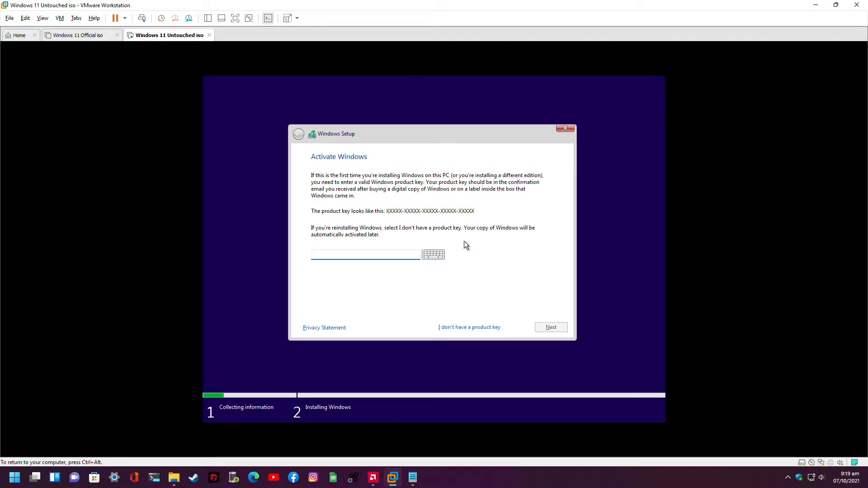
{"action": "left_click", "coordinate": [462, 329]}
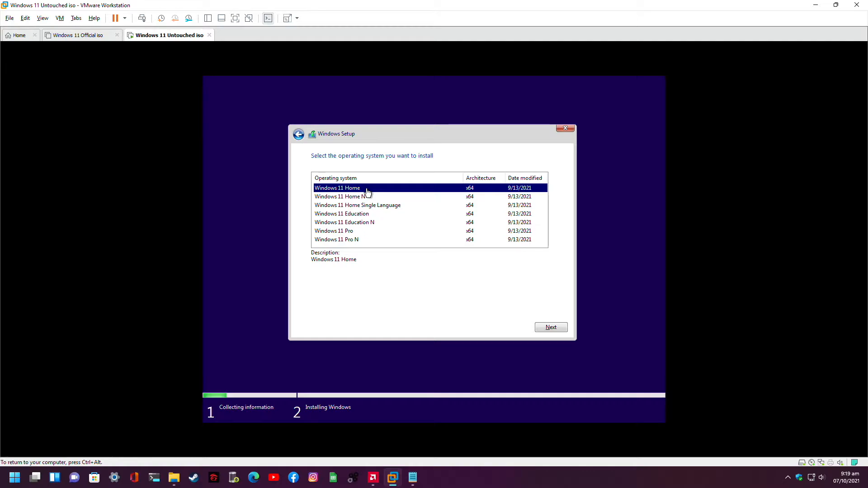
{"action": "left_click", "coordinate": [557, 330]}
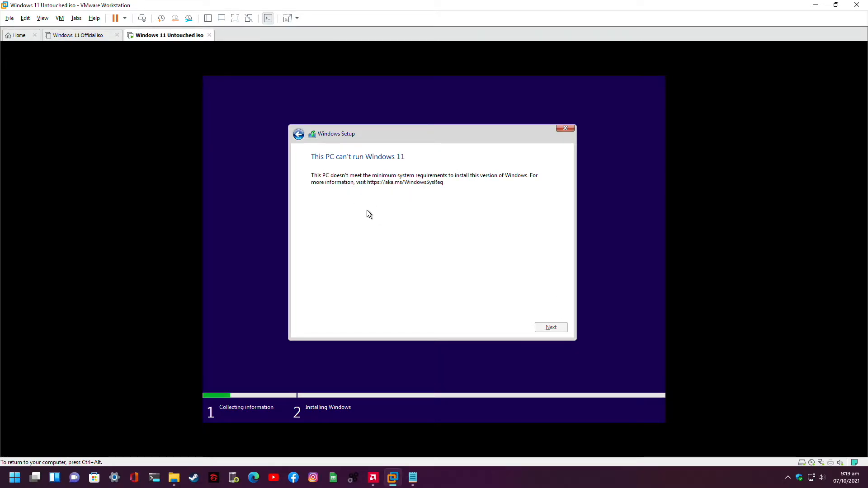
Switch to Notepad, end the second line with ",," and write "SEE THAT pROMPT,," on a new line.
{"action": "key", "text": "ctrl+alt"}
{"action": "left_click", "coordinate": [413, 478]}
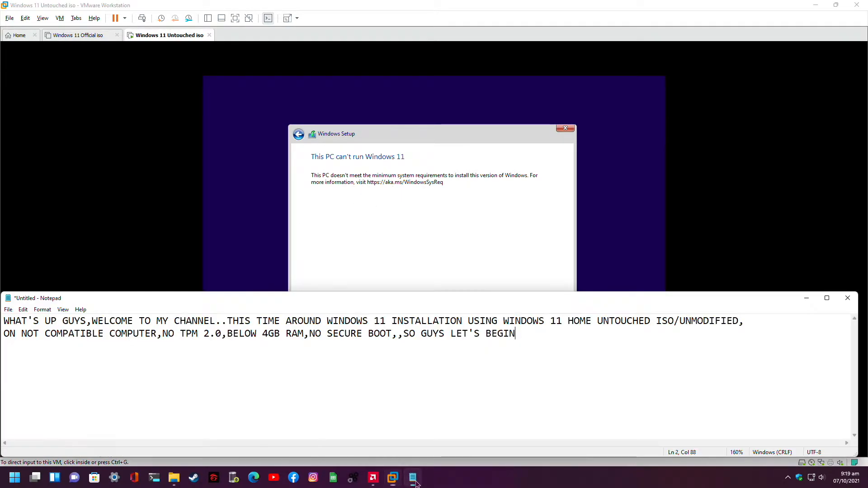
{"action": "left_click_drag", "start_coordinate": [375, 302], "coordinate": [451, 302]}
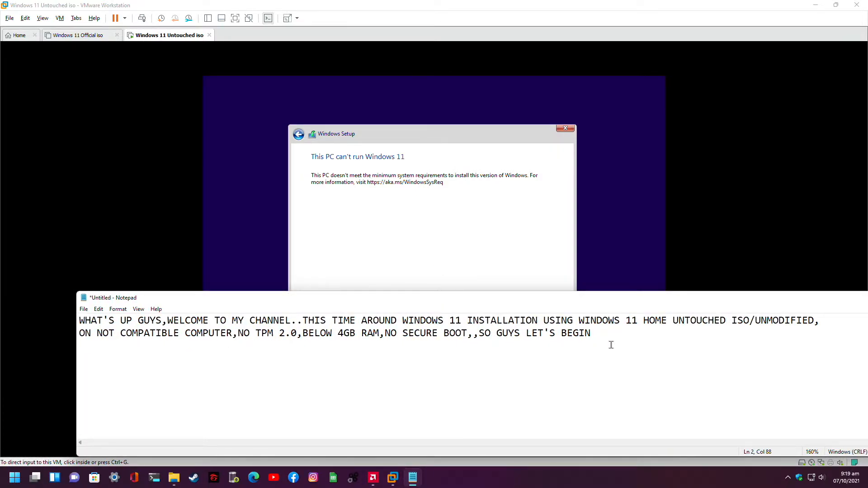
{"action": "type", "text": ",,"}
{"action": "key", "text": "Return"}
{"action": "type", "text": "SEE THAT pROMPT"}
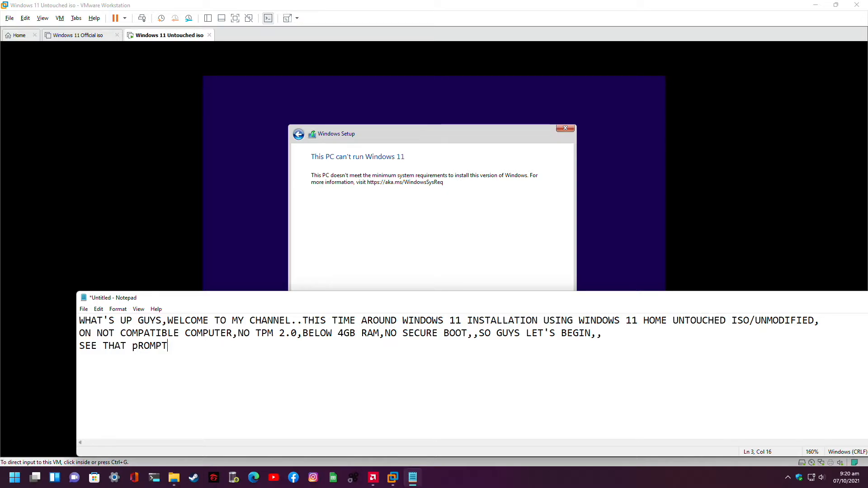
{"action": "type", "text": ",,WE"}
{"action": "key", "text": "BackSpace"}
{"action": "key", "text": "BackSpace"}
Add "WE NEED TO CLICK BACK" to the third line of the Notepad note.
{"action": "left_click", "coordinate": [464, 248]}
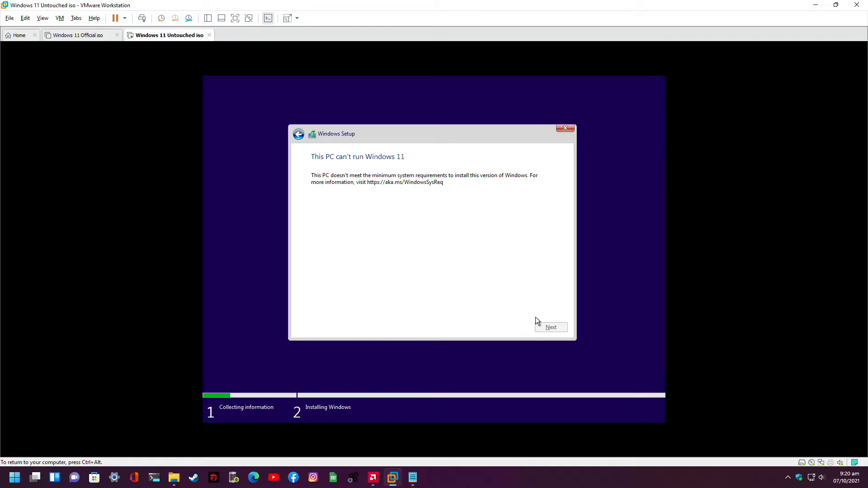
{"action": "left_click", "coordinate": [413, 478]}
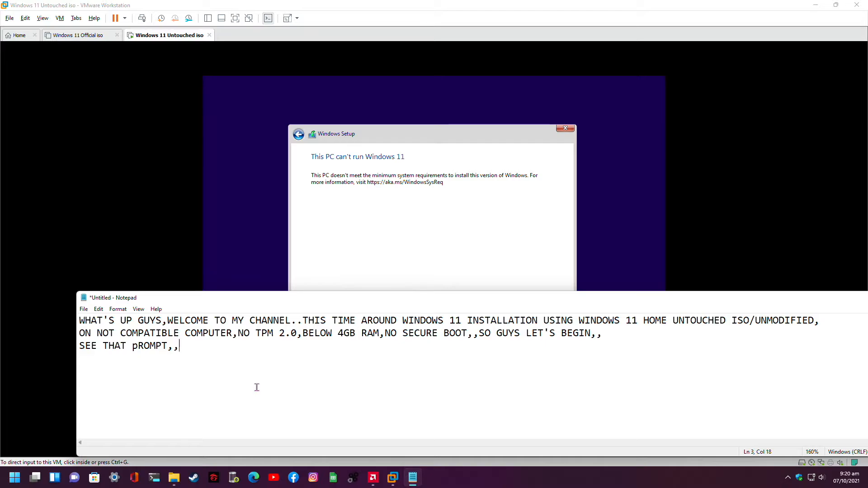
{"action": "type", "text": "WE NEED TO CLIC"}
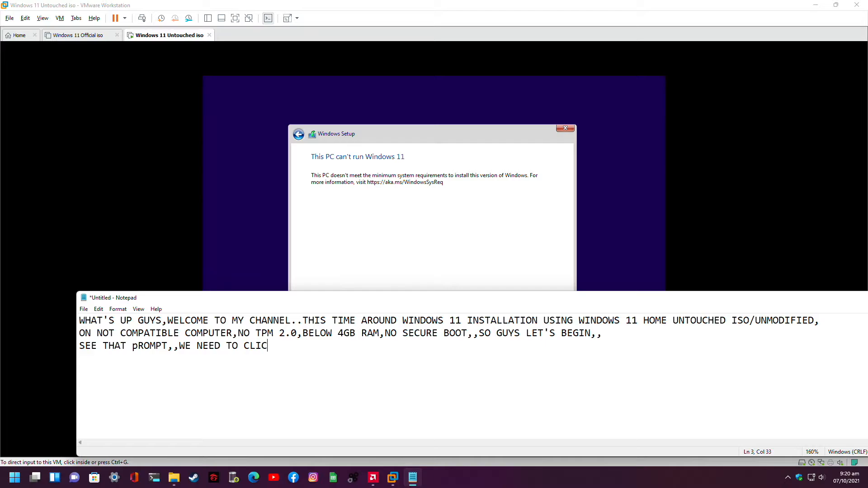
{"action": "type", "text": "K BACK"}
Switch to the VMware virtual machine and return Windows Setup to the operating system selection page.
{"action": "left_click", "coordinate": [416, 228]}
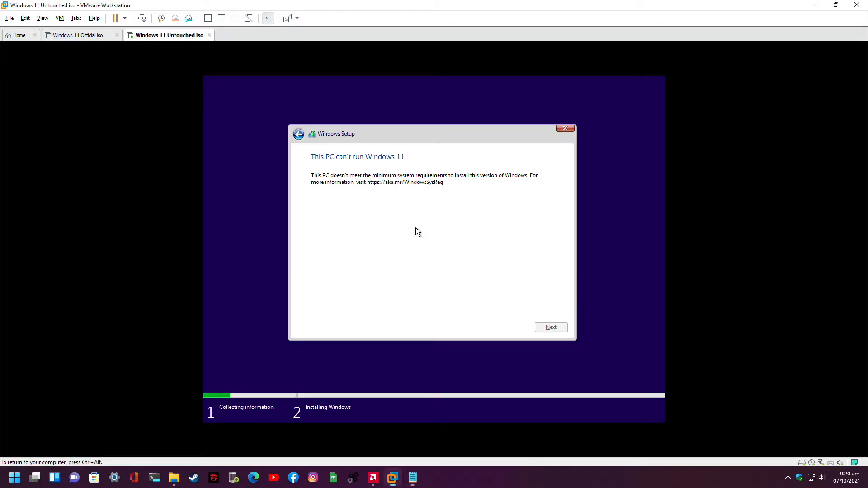
{"action": "left_click", "coordinate": [298, 134]}
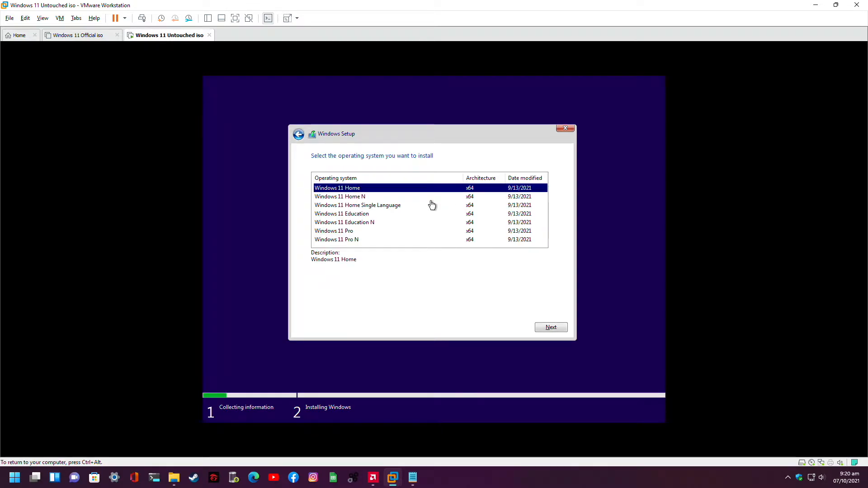
Switch to Notepad and continue the third line with ",,NOW WE NEED TO ACCESS THE REGEDIT USING COMMAND..TO THAT".
{"action": "key", "text": "ctrl+alt"}
{"action": "left_click", "coordinate": [413, 477]}
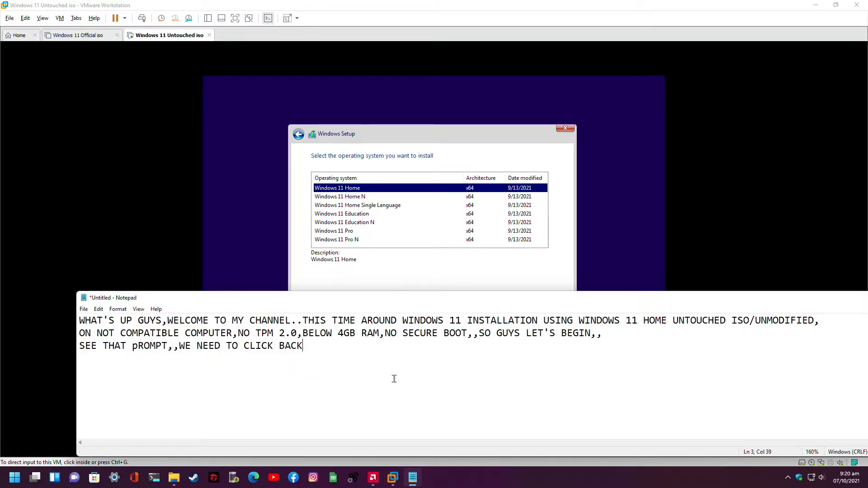
{"action": "type", "text": ",,NOW WE NEED T"}
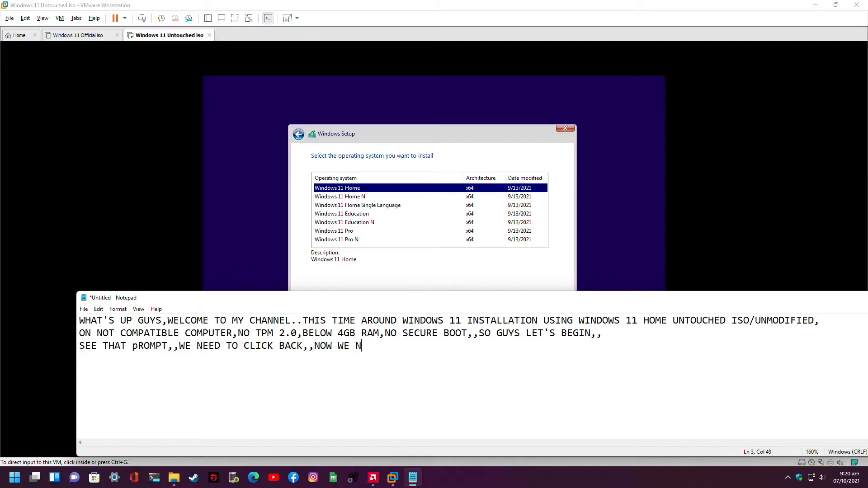
{"action": "type", "text": "O ACCESS"}
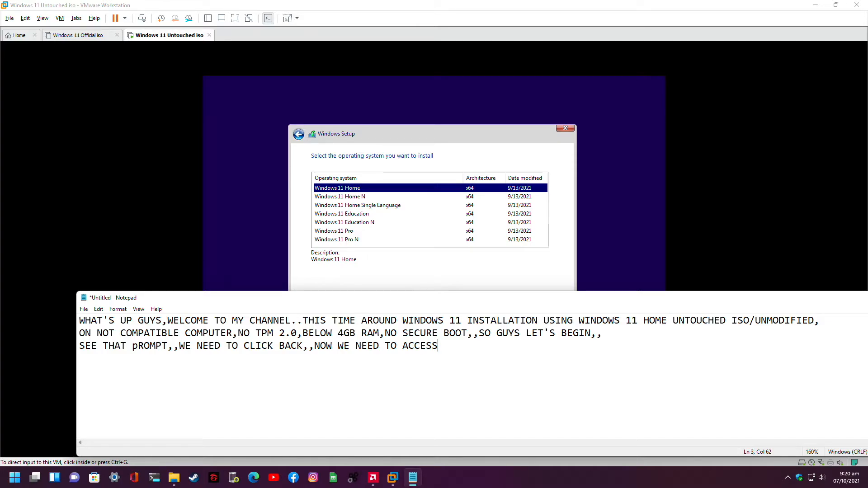
{"action": "type", "text": "THE REGEDIT "}
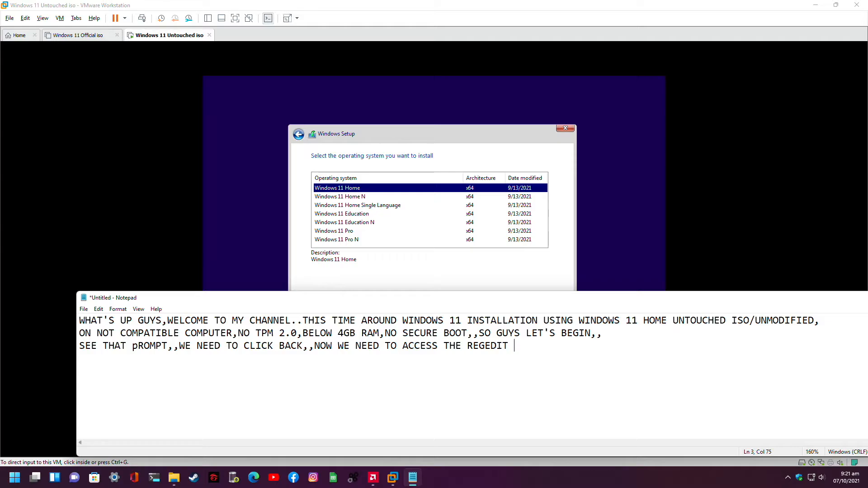
{"action": "type", "text": "USING COMMAND..TO THAT"}
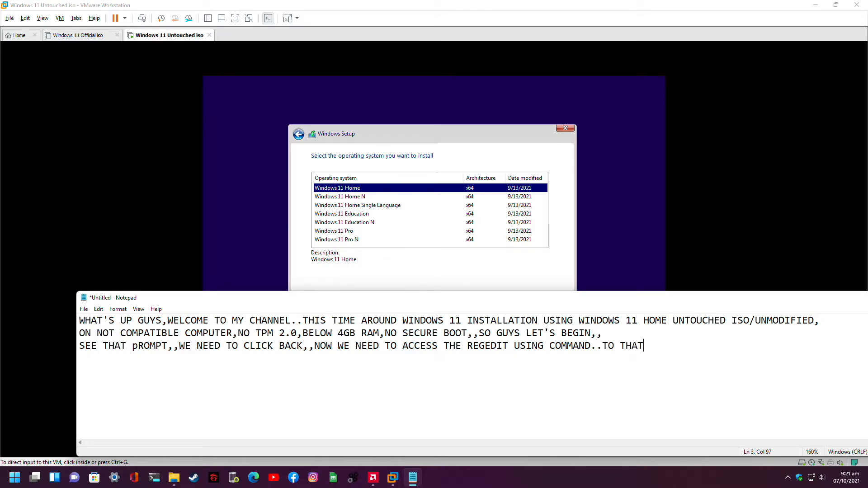
Correct the end of the note's third line so that it reads "TO DO THAT".
{"action": "key", "text": "BackSpace"}
{"action": "key", "text": "BackSpace"}
{"action": "key", "text": "BackSpace"}
{"action": "key", "text": "BackSpace"}
{"action": "type", "text": "TO THAT"}
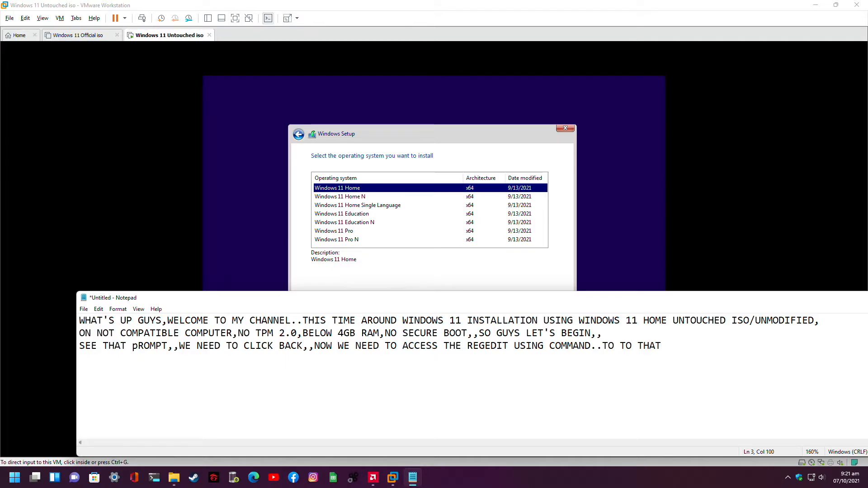
{"action": "key", "text": "BackSpace"}
{"action": "key", "text": "BackSpace"}
{"action": "key", "text": "BackSpace"}
{"action": "key", "text": "BackSpace"}
{"action": "key", "text": "BackSpace"}
{"action": "key", "text": "BackSpace"}
{"action": "key", "text": "BackSpace"}
{"action": "type", "text": "DO THAT"}
Add a fourth line to the note reading "PRESS SHIFT AND F10 ON YOUR KEYBOARD,,WATCH ME".
{"action": "key", "text": "Return"}
{"action": "type", "text": "PRESS"}
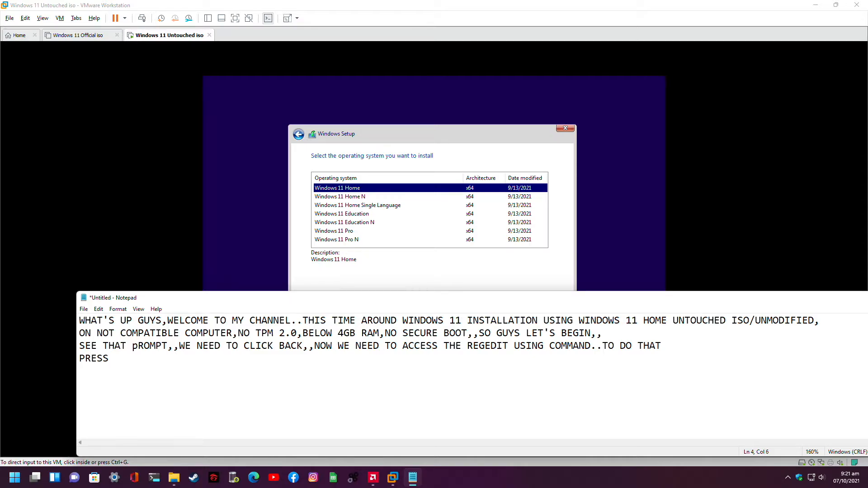
{"action": "type", "text": " SHIFT AND F10 O"}
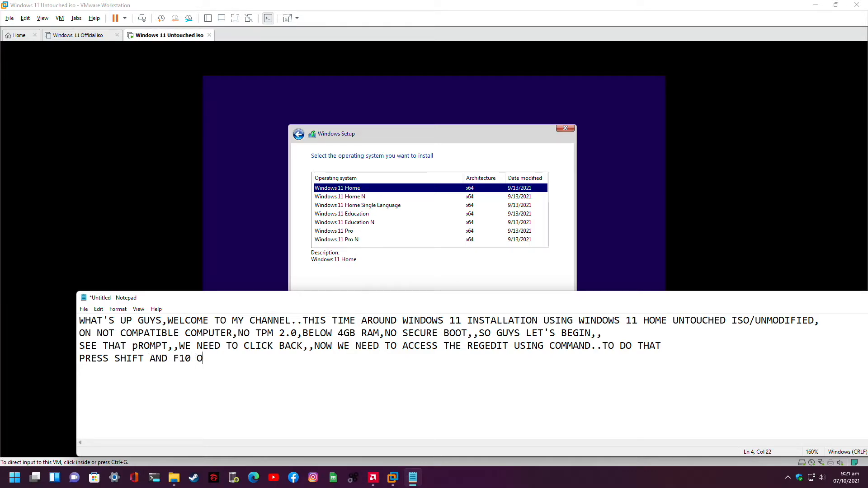
{"action": "type", "text": "N YOUR KEYB"}
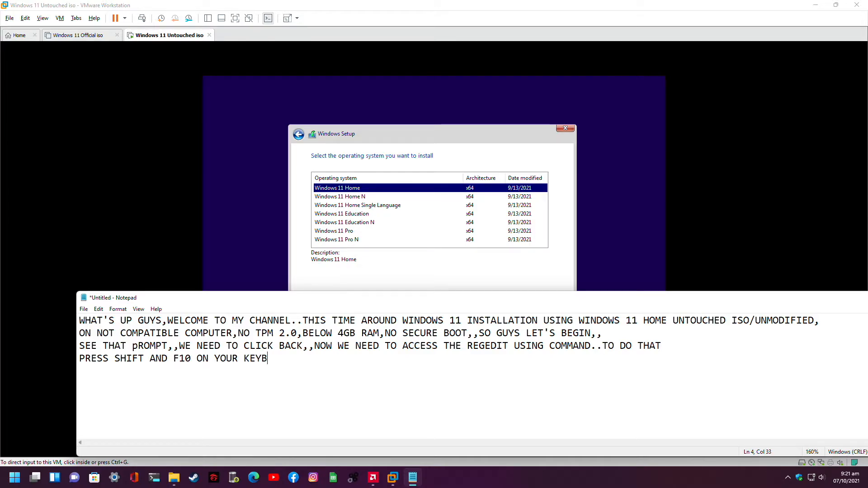
{"action": "type", "text": "OARD,,WATCH ME"}
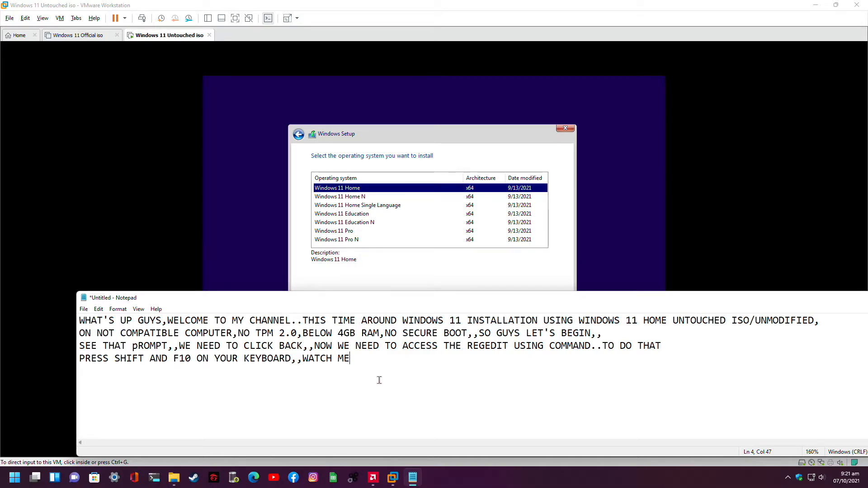
Switch to the VMware virtual machine, open a command prompt over Windows Setup and run regedit.
{"action": "left_click", "coordinate": [612, 176]}
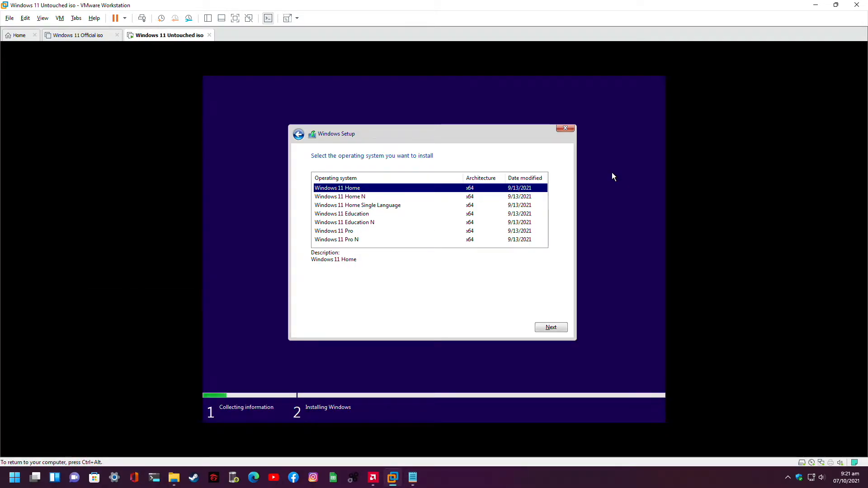
{"action": "key", "text": "shift+F10"}
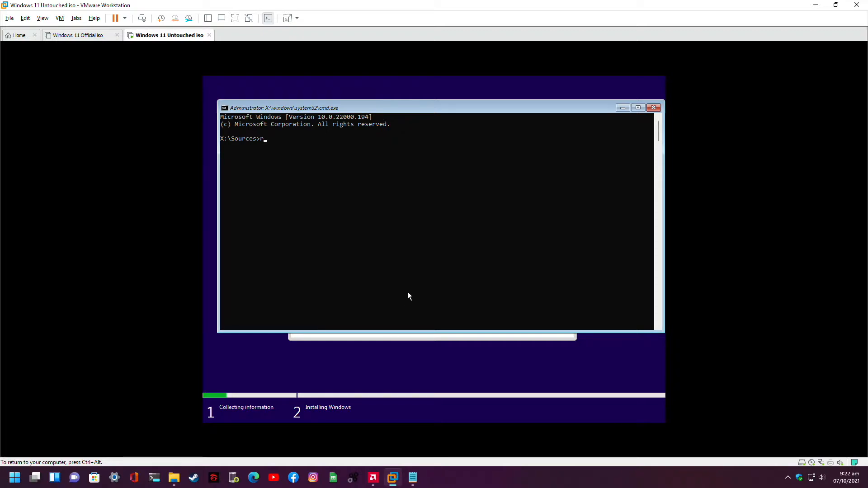
{"action": "type", "text": "gedit"}
{"action": "key", "text": "Return"}
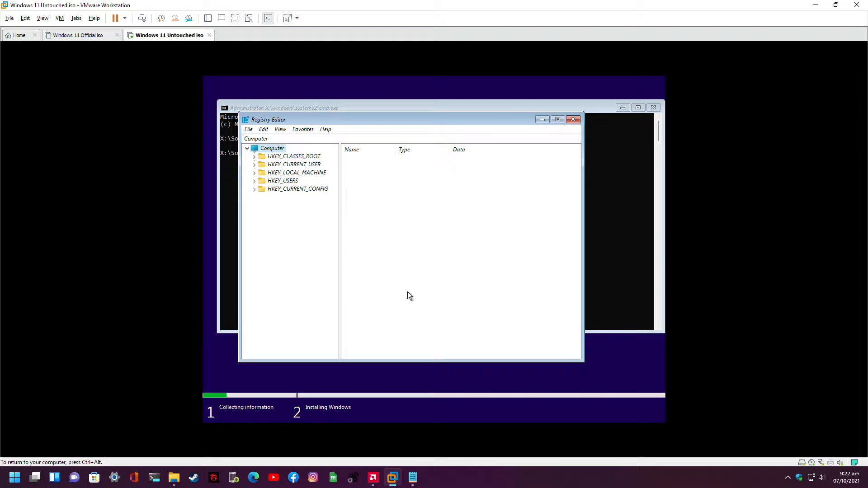
Expand HKEY_LOCAL_MACHINE in the Registry Editor, look through its SYSTEM subkeys, and minimize the editor window.
{"action": "key", "text": "ctrl+alt"}
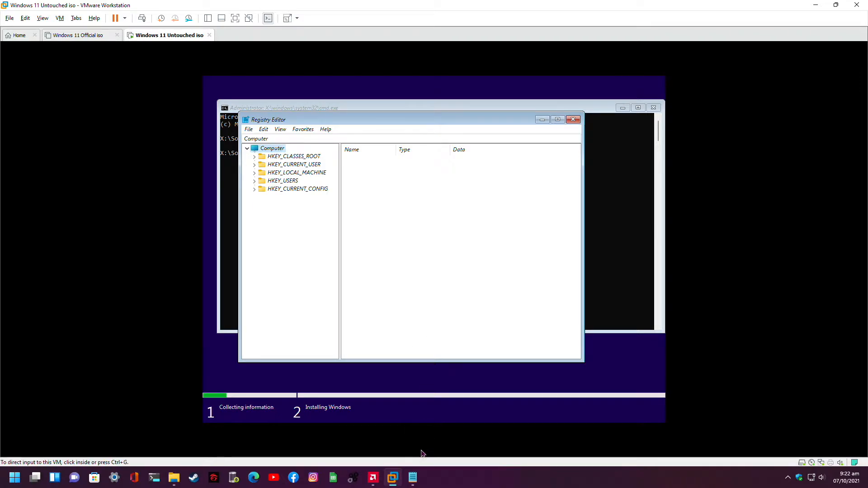
{"action": "left_click", "coordinate": [412, 477]}
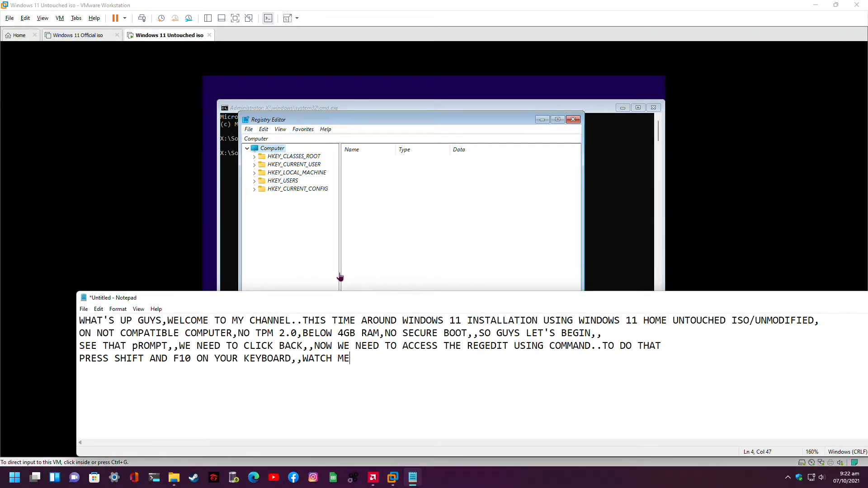
{"action": "left_click", "coordinate": [254, 173]}
{"action": "left_click", "coordinate": [255, 173]}
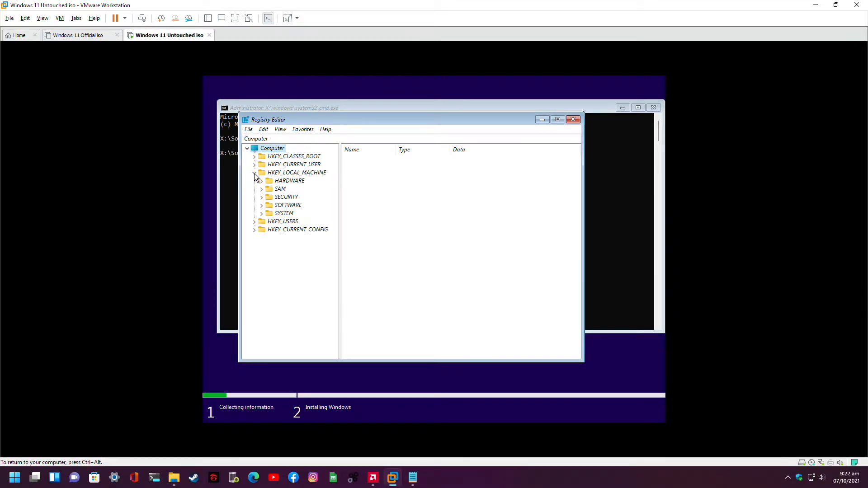
{"action": "left_click", "coordinate": [261, 214]}
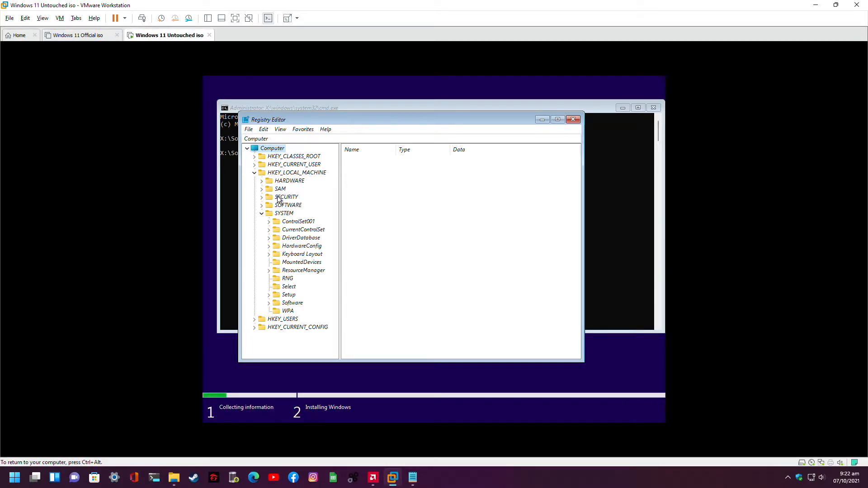
{"action": "left_click", "coordinate": [261, 214]}
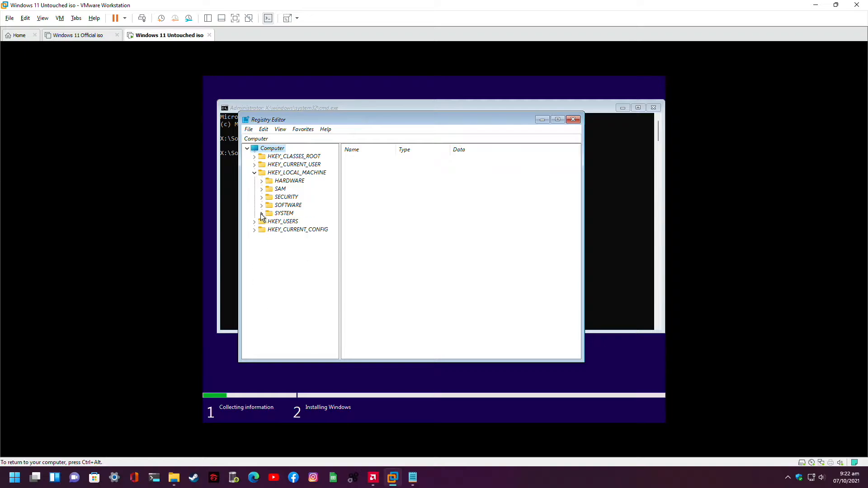
{"action": "left_click", "coordinate": [543, 121]}
Switch to Notepad and replace the entire note with "NAVIGATE TO Hkey_Local_Machine/sytem/setup".
{"action": "key", "text": "ctrl+alt"}
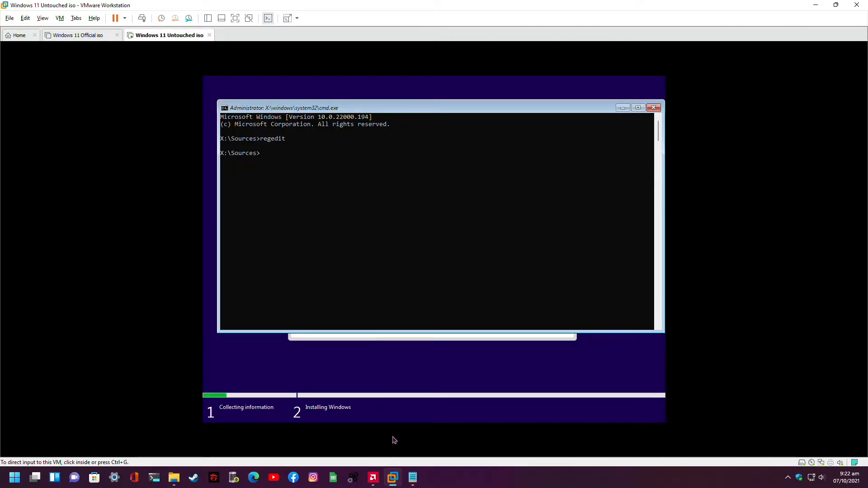
{"action": "left_click", "coordinate": [413, 477]}
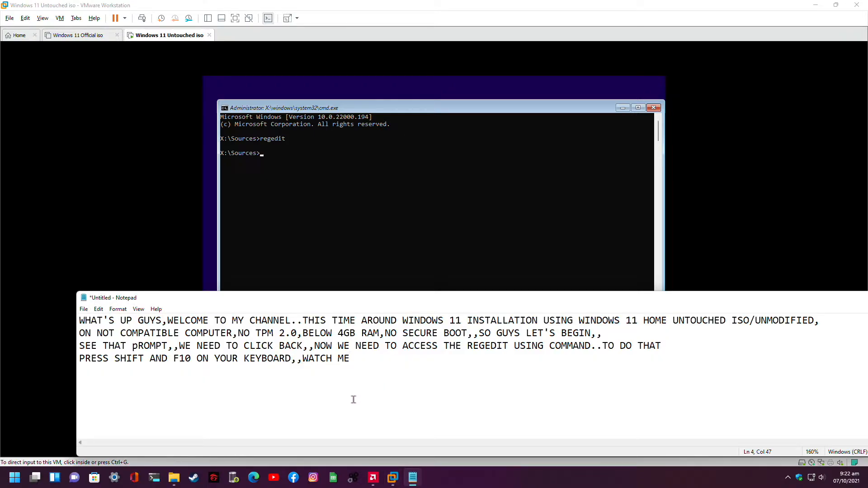
{"action": "key", "text": "ctrl+a"}
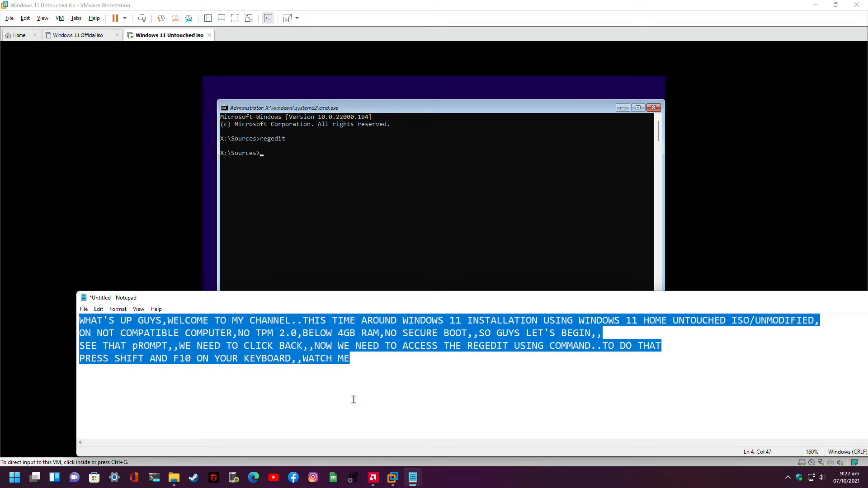
{"action": "type", "text": "NAVIGATE TO"}
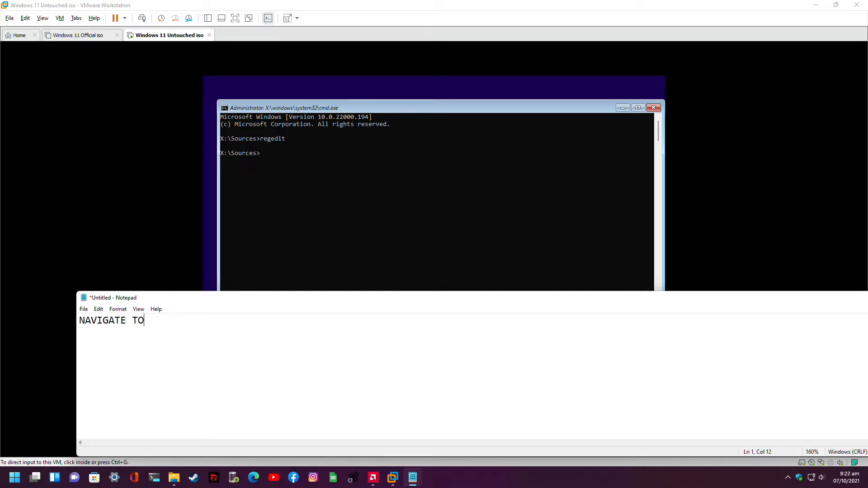
{"action": "type", "text": "Hkey"}
{"action": "key", "text": "BackSpace"}
{"action": "key", "text": "Right"}
{"action": "type", "text": "Local_ma"}
{"action": "key", "text": "BackSpace"}
{"action": "key", "text": "BackSpace"}
{"action": "type", "text": "Machine"}
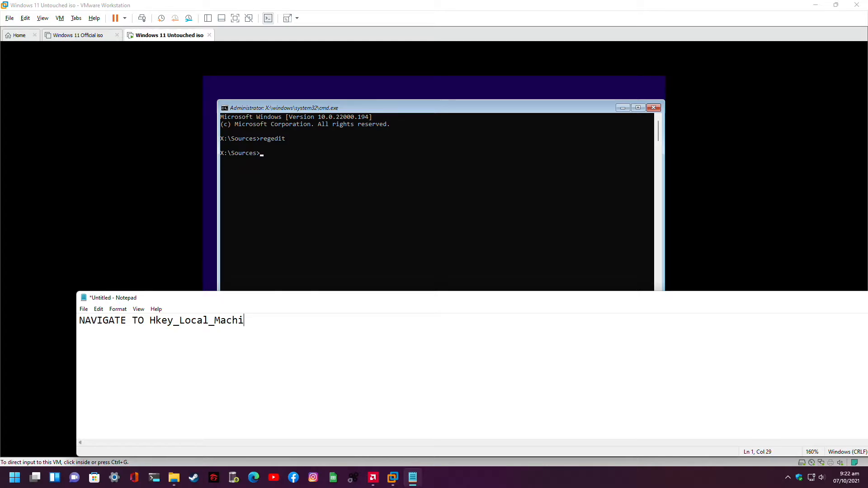
{"action": "type", "text": "/sytem"}
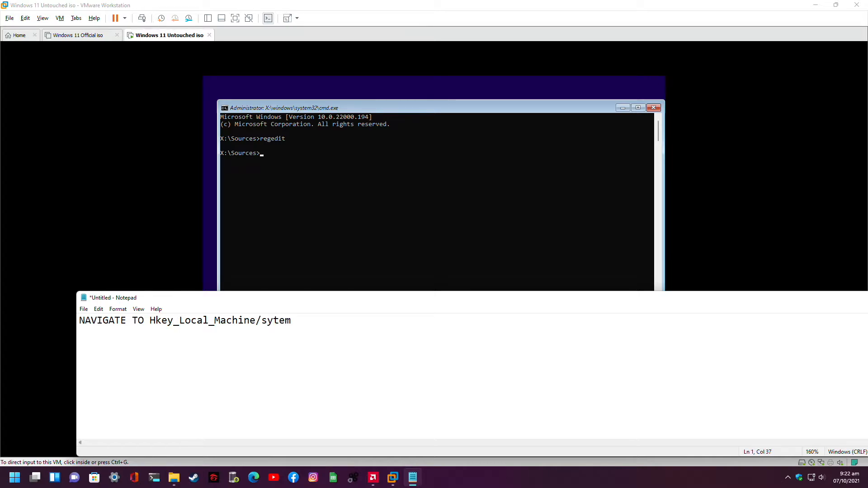
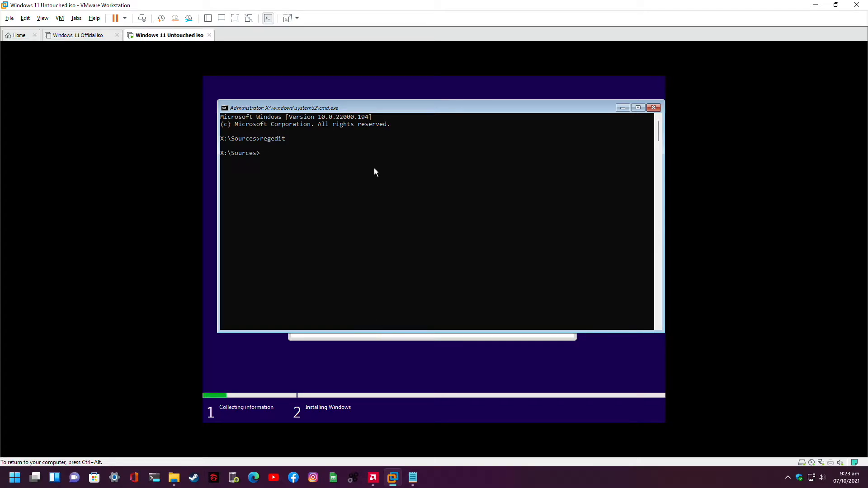
Switch to the VMware virtual machine, run regedit again from the command prompt and bring the Registry Editor window into view.
{"action": "left_click_drag", "start_coordinate": [368, 105], "coordinate": [396, 107]}
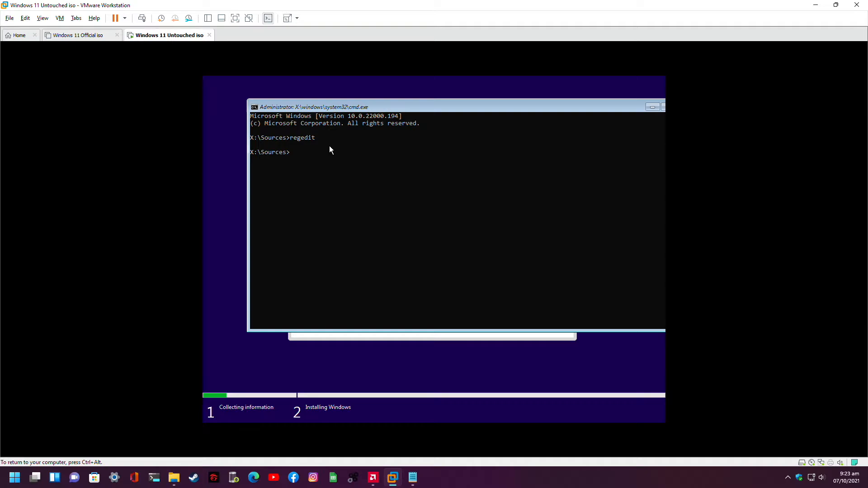
{"action": "type", "text": "regedit"}
{"action": "key", "text": "Return"}
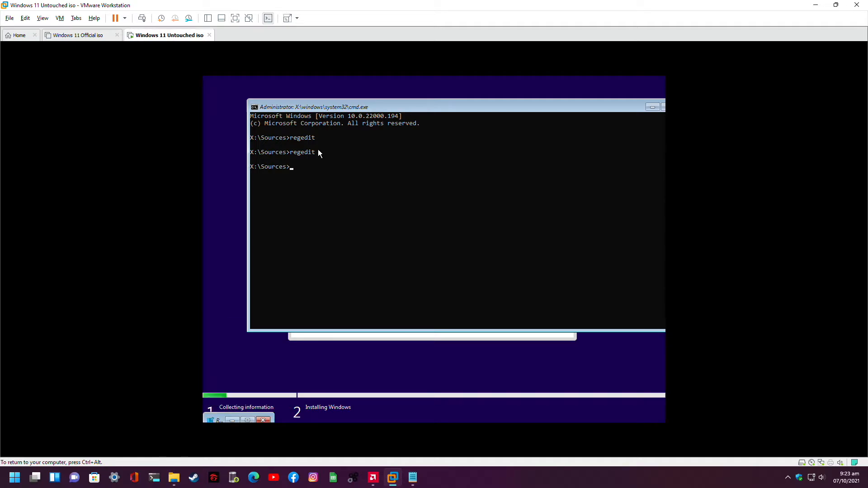
{"action": "mouse_move", "coordinate": [334, 121]}
{"action": "left_mouse_down"}
{"action": "mouse_move", "coordinate": [281, 117]}
{"action": "mouse_move", "coordinate": [319, 117]}
{"action": "left_mouse_up"}
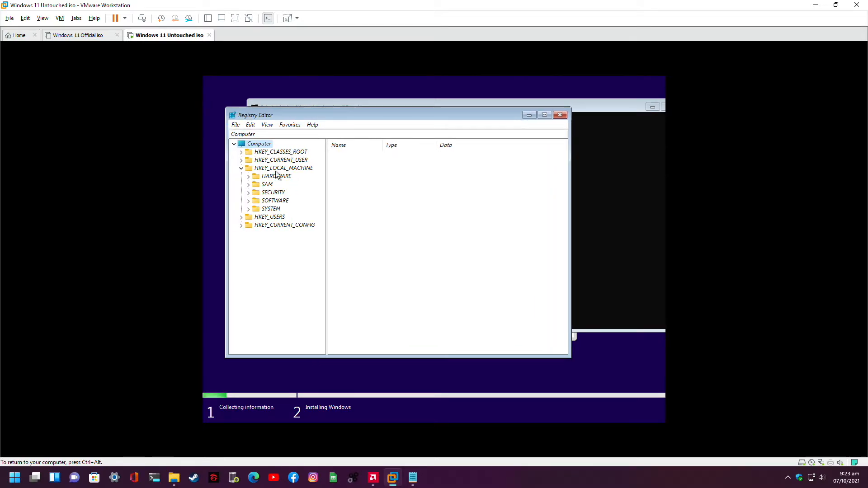
Navigate to the registry key HKEY_LOCAL_MACHINE\SYSTEM\Setup and move the Registry Editor window slightly aside.
{"action": "left_click", "coordinate": [241, 168]}
{"action": "left_click", "coordinate": [241, 169]}
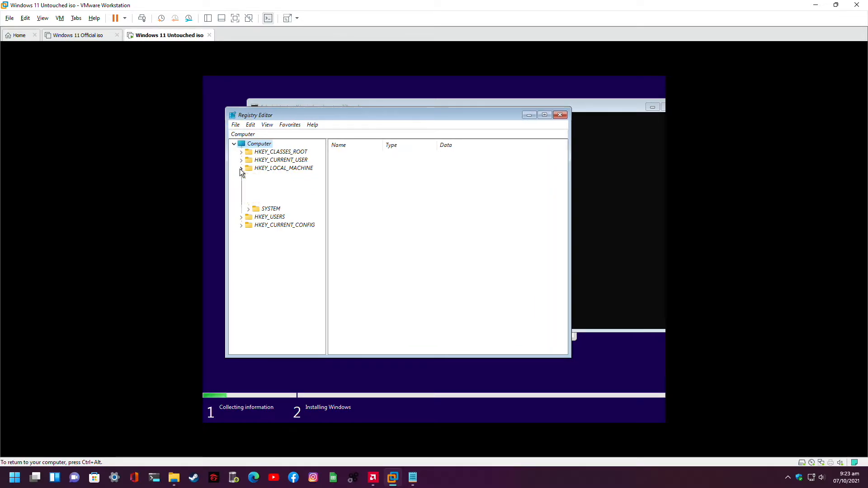
{"action": "left_click", "coordinate": [249, 210]}
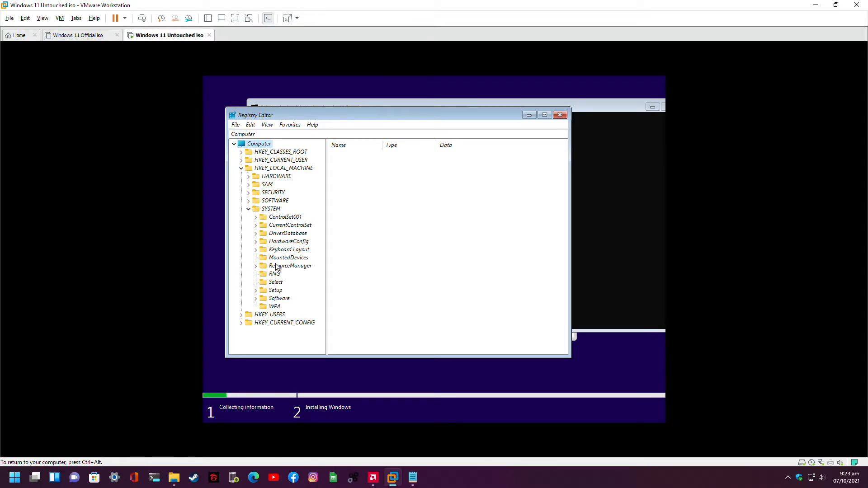
{"action": "left_click", "coordinate": [256, 291]}
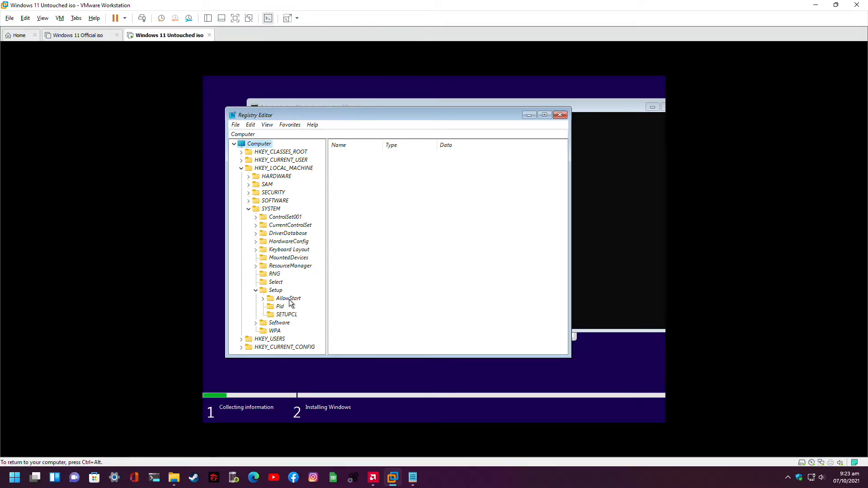
{"action": "left_click", "coordinate": [277, 291]}
{"action": "left_click_drag", "start_coordinate": [411, 118], "coordinate": [432, 123]}
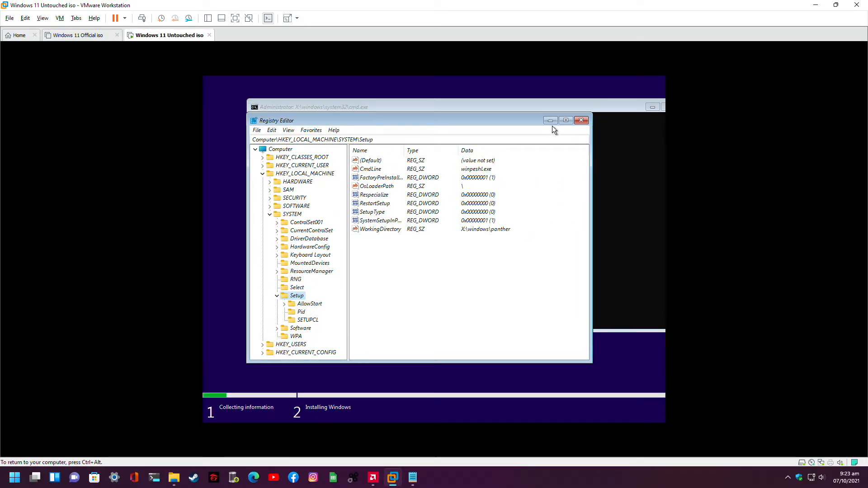
Switch to Notepad and add the lines "we need to create a bypass command" and "now create a new key called LabConfig,right click the setup,watch me".
{"action": "key", "text": "ctrl+alt"}
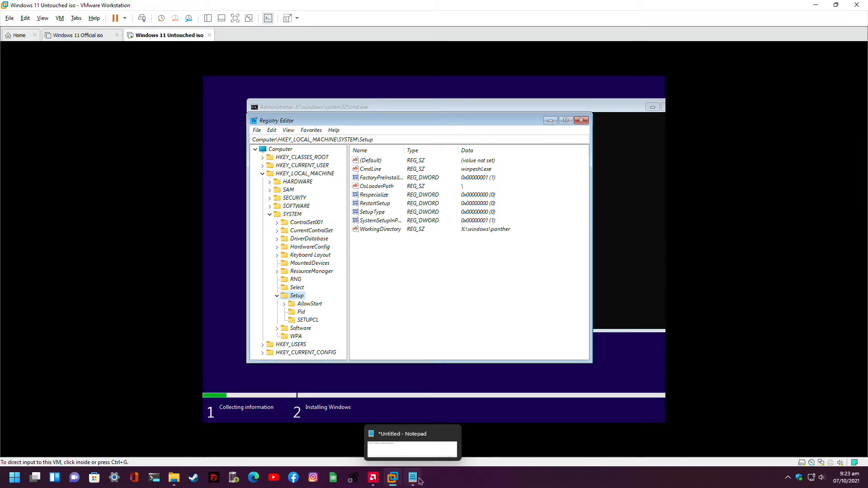
{"action": "left_click", "coordinate": [414, 478]}
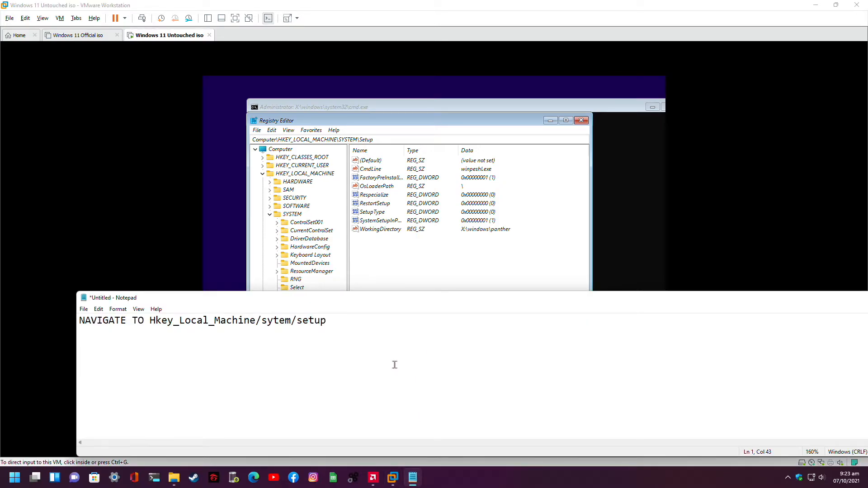
{"action": "type", "text": "we need to create a"}
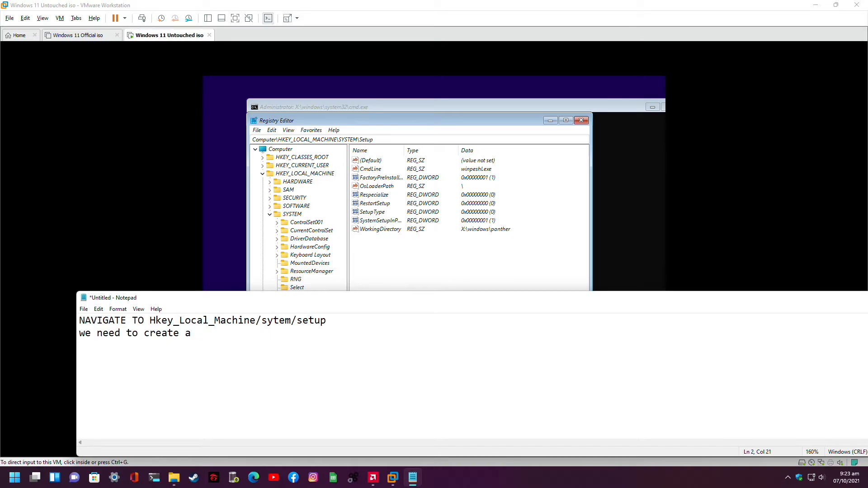
{"action": "type", "text": " bypass command"}
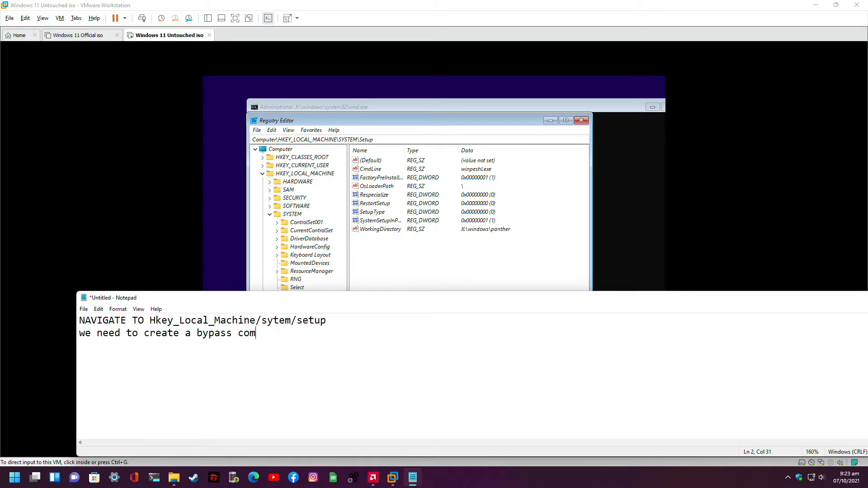
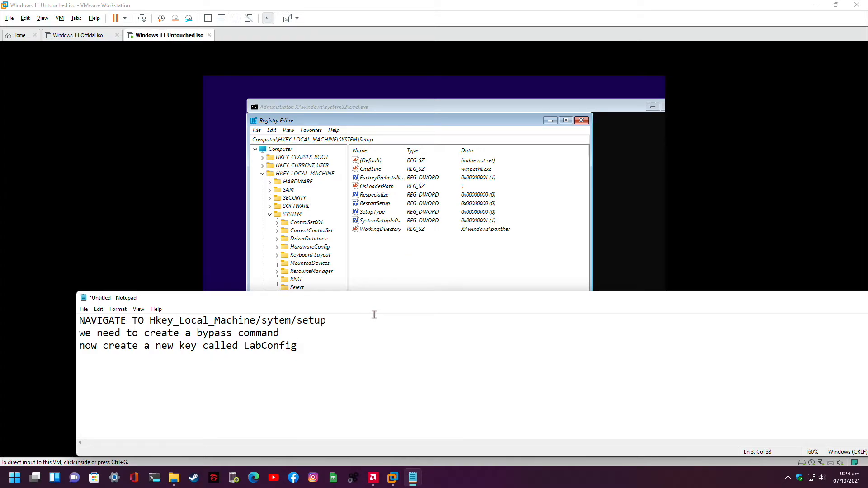
{"action": "type", "text": ",right ck"}
{"action": "key", "text": "BackSpace"}
{"action": "type", "text": "lick the"}
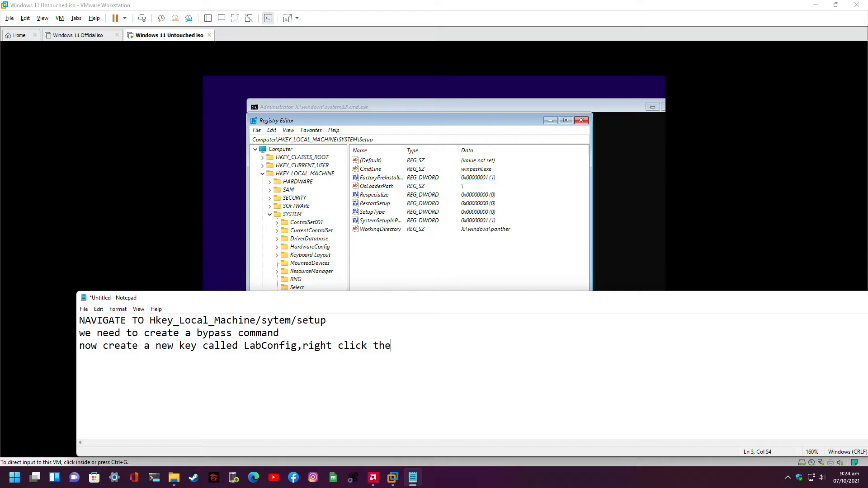
{"action": "type", "text": " setup,watch m"}
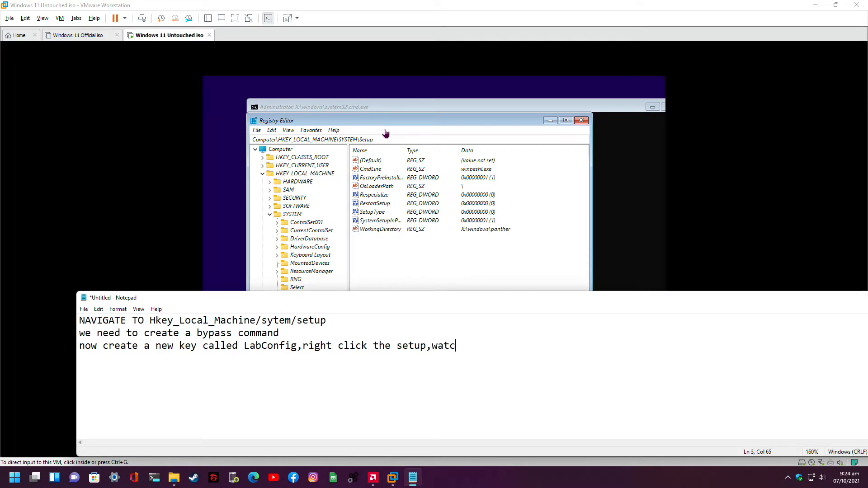
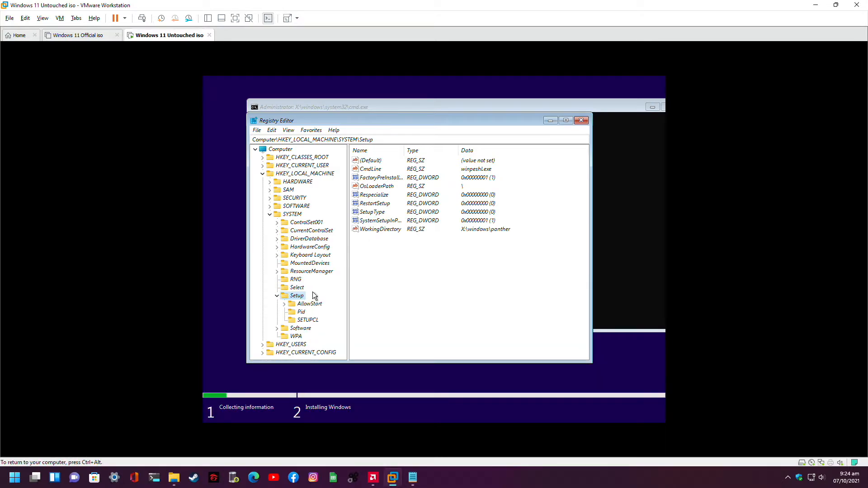
In the virtual machine's Registry Editor, create a new key named LabConfig under HKEY_LOCAL_MACHINE\SYSTEM\Setup.
{"action": "right_click", "coordinate": [294, 297]}
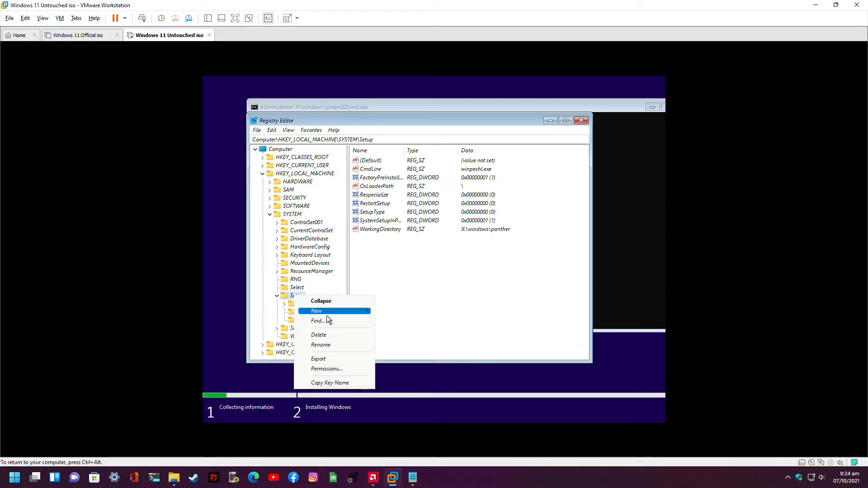
{"action": "mouse_move", "coordinate": [327, 314]}
{"action": "left_click", "coordinate": [404, 311]}
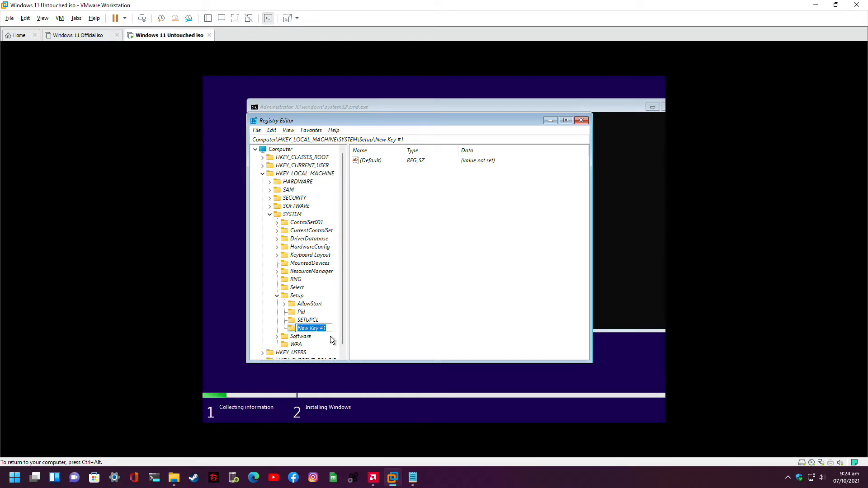
{"action": "type", "text": "LabConfig"}
{"action": "key", "text": "Return"}
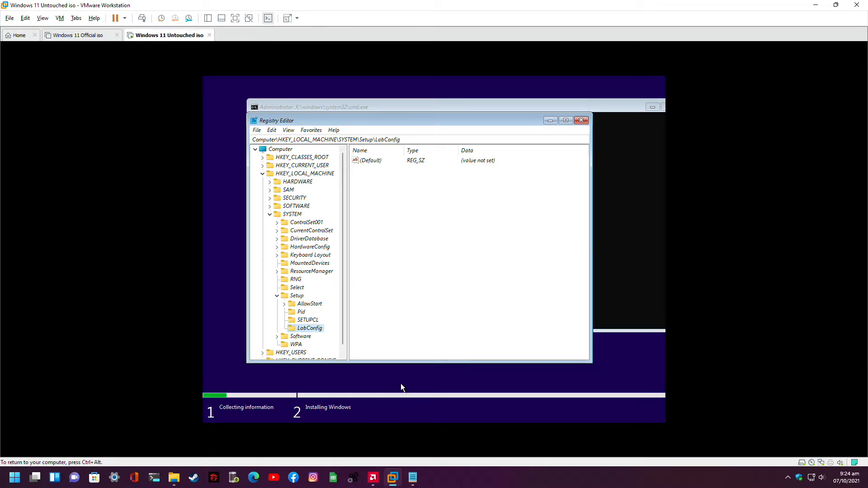
Switch to Notepad and add a new line reading "now we need to create a 3 bypass command".
{"action": "left_click", "coordinate": [413, 478]}
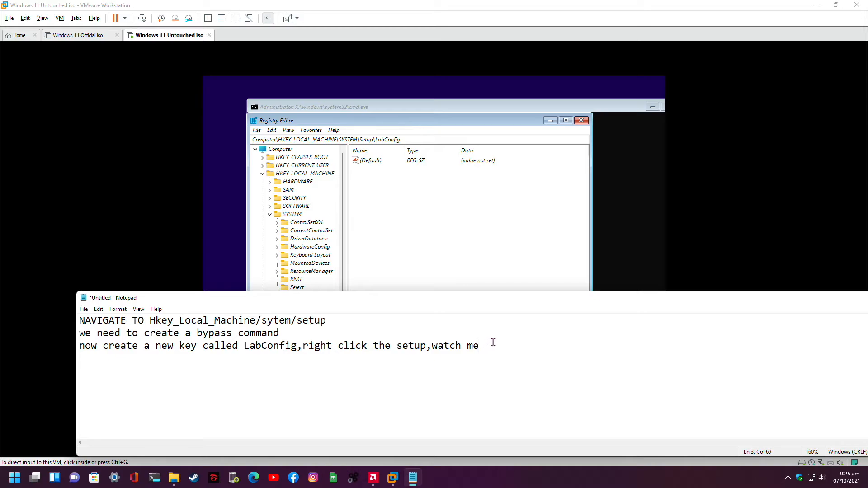
{"action": "key", "text": "Return"}
{"action": "type", "text": "now we need to c"}
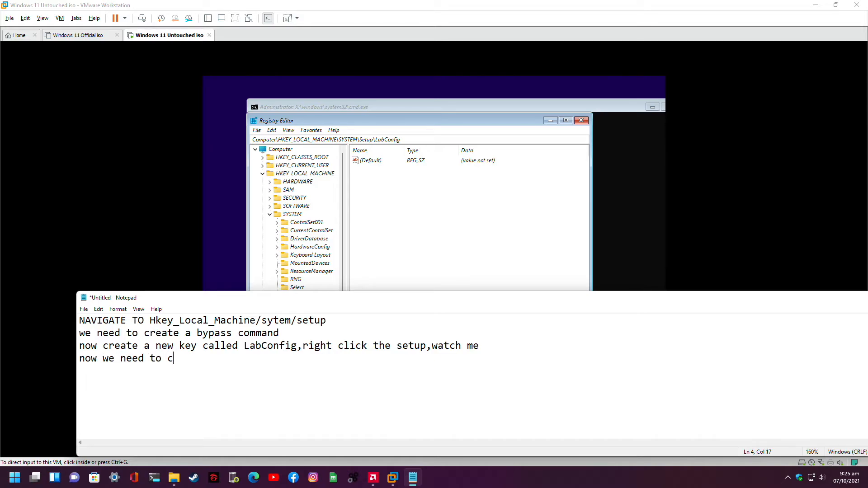
{"action": "type", "text": "reate a 3 c"}
{"action": "key", "text": "BackSpace"}
{"action": "type", "text": "bypass"}
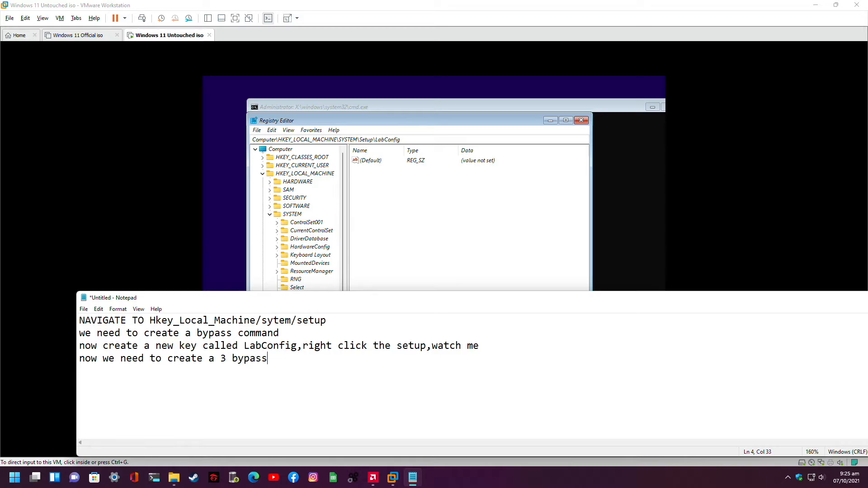
{"action": "type", "text": " command"}
List BypassTPMCheck and BypassRamCheck on separate note lines and insert "32 Dword" before "3 bypass command" in the line above.
{"action": "key", "text": "Return"}
{"action": "type", "text": "BypassT"}
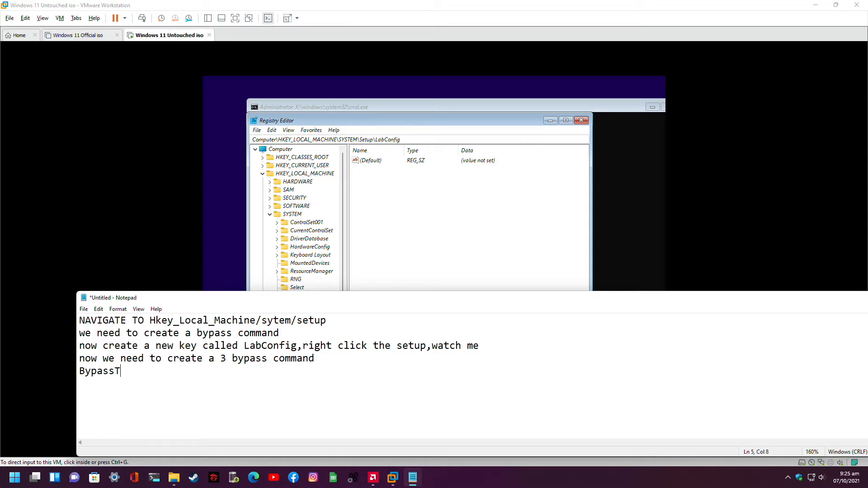
{"action": "type", "text": "PMCheck "}
{"action": "type", "text": "Bypass"}
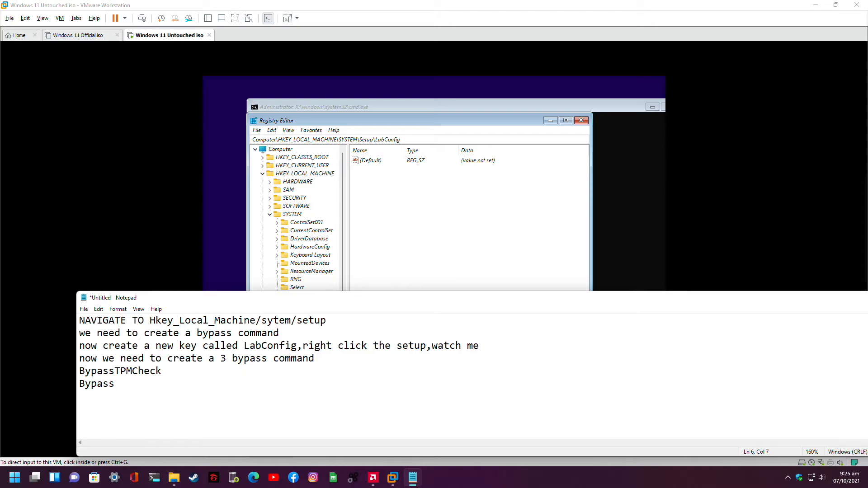
{"action": "type", "text": "RamCheck"}
{"action": "left_click", "coordinate": [216, 362]}
{"action": "type", "text": "32"}
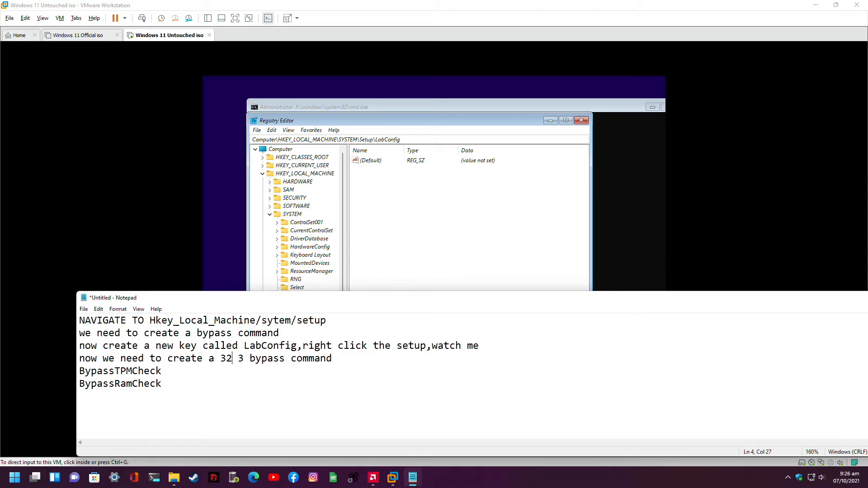
{"action": "type", "text": " Dword"}
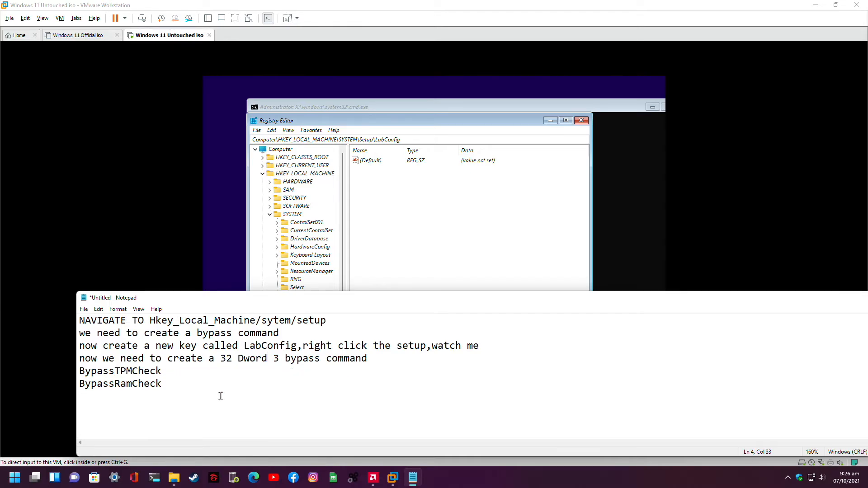
Add BypassSecureBootCheck below BypassRamCheck in the note, followed by the instruction "then change the value to 1" and "watch me".
{"action": "left_click", "coordinate": [167, 388]}
{"action": "key", "text": "Return"}
{"action": "type", "text": "BypassSecure"}
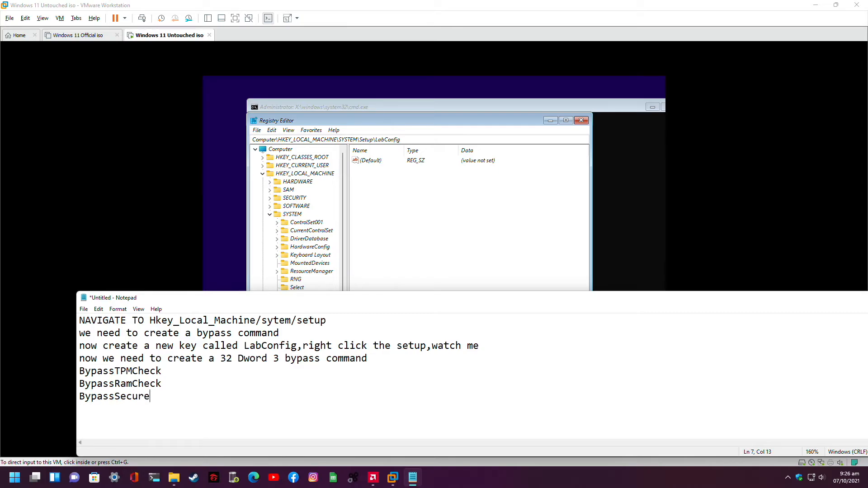
{"action": "type", "text": "BootCheck"}
{"action": "key", "text": "Return"}
{"action": "type", "text": "then"}
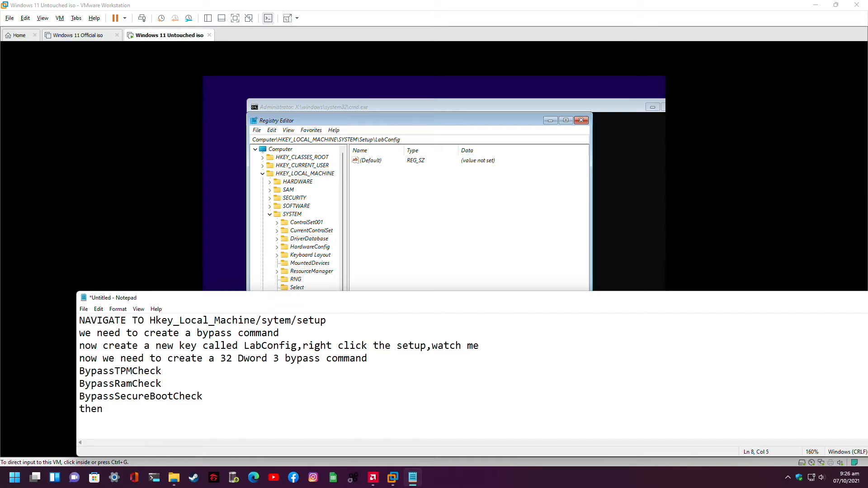
{"action": "type", "text": " change the value to"}
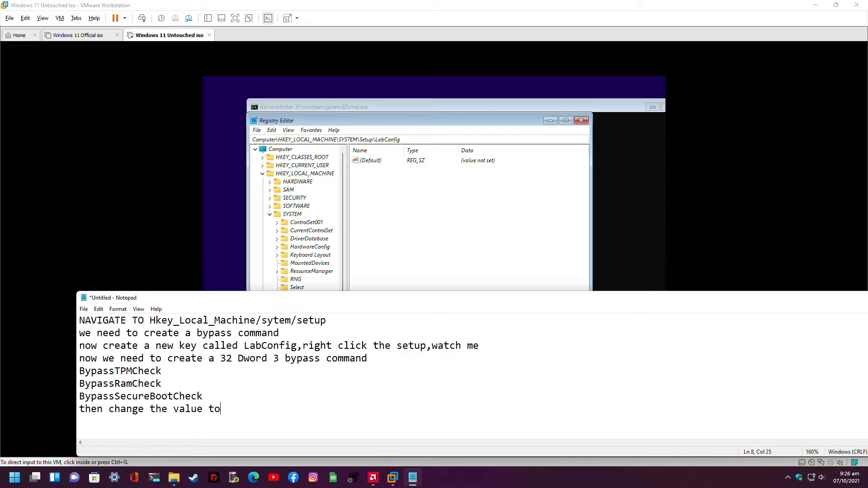
{"action": "type", "text": " 1,,"}
{"action": "key", "text": "BackSpace"}
{"action": "key", "text": "Return"}
{"action": "type", "text": "watch me"}
Switch to the VMware virtual machine and create a DWORD (32-bit) value named BypassTPMCheck in the LabConfig key.
{"action": "left_click", "coordinate": [219, 154]}
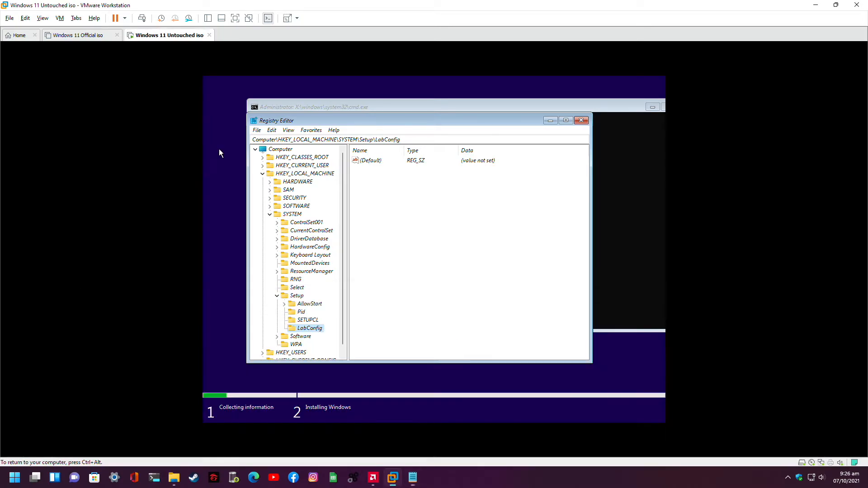
{"action": "right_click", "coordinate": [318, 332]}
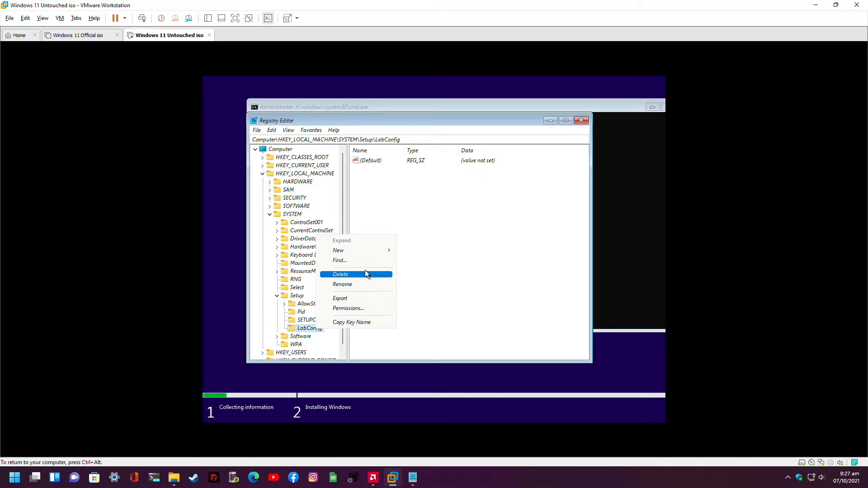
{"action": "mouse_move", "coordinate": [370, 252]}
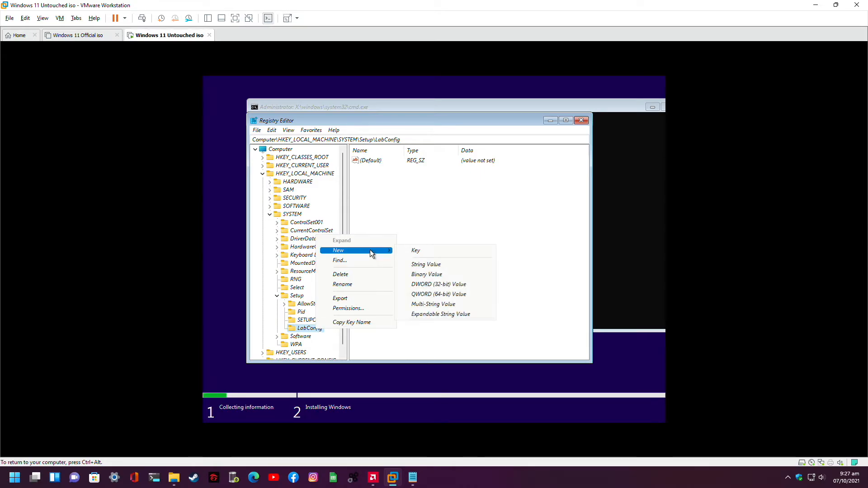
{"action": "left_click", "coordinate": [448, 285]}
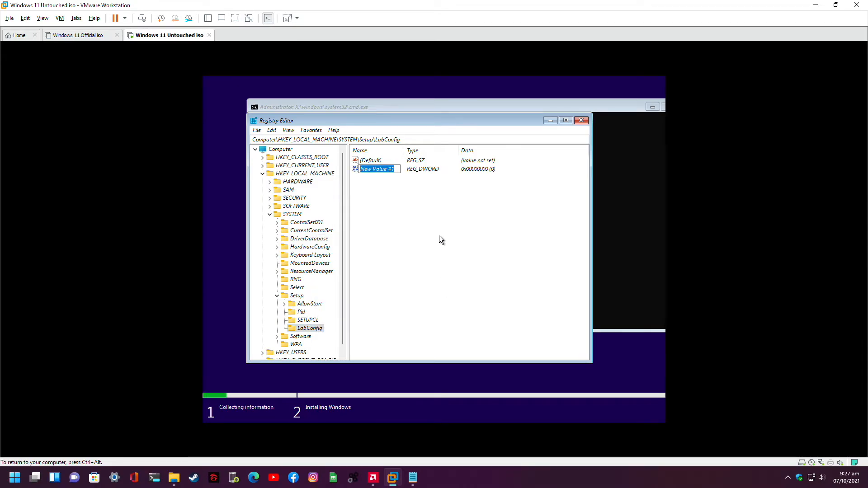
{"action": "type", "text": "BypassTPMCheck"}
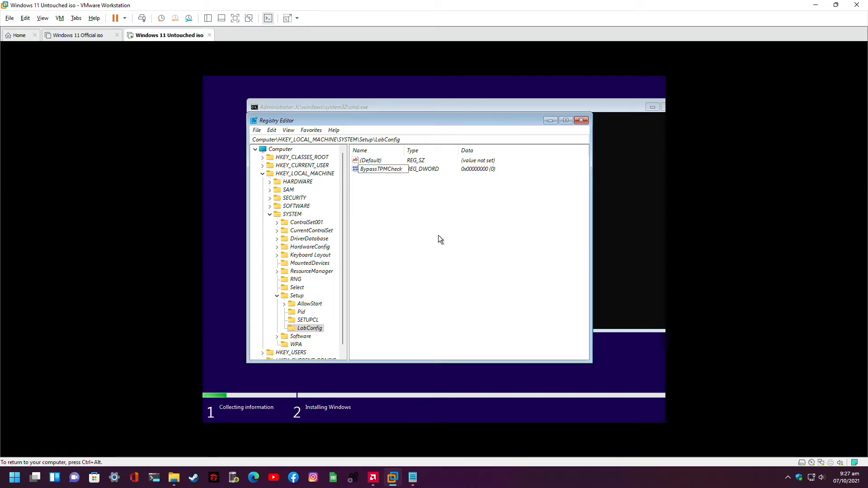
{"action": "key", "text": "Return"}
Set the value data of BypassTPMCheck to 1.
{"action": "right_click", "coordinate": [395, 167]}
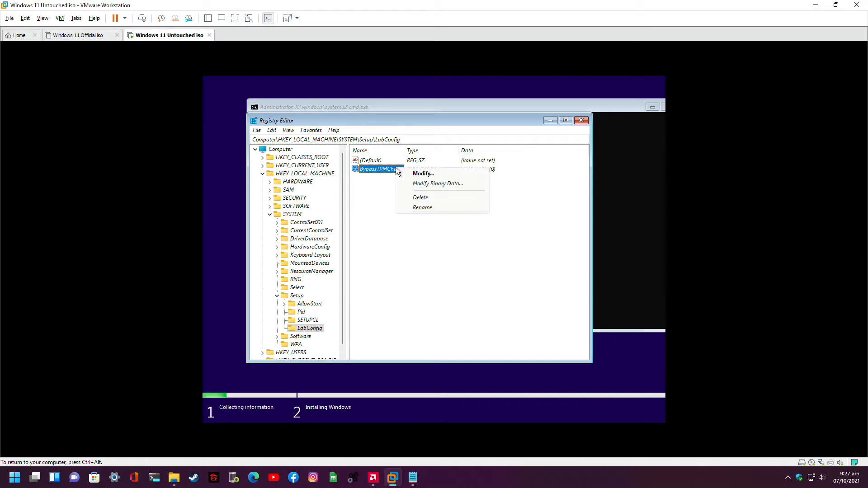
{"action": "left_click", "coordinate": [433, 172]}
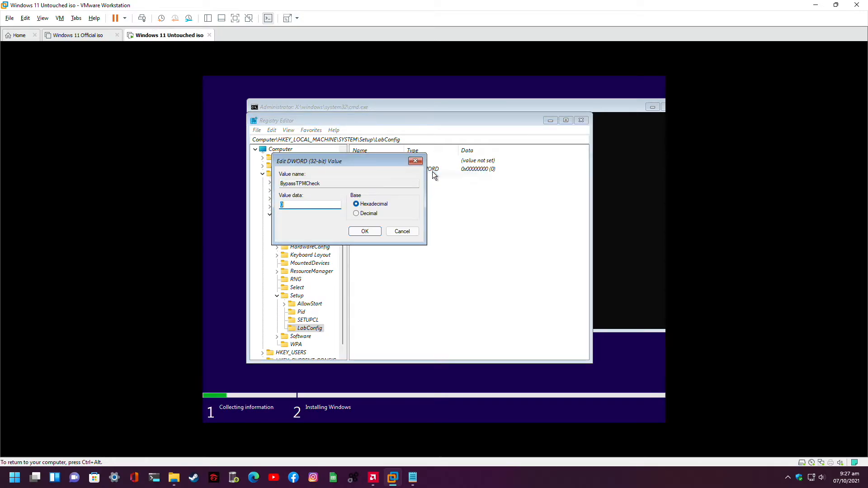
{"action": "left_click", "coordinate": [297, 204]}
{"action": "type", "text": "1"}
{"action": "left_click", "coordinate": [355, 230]}
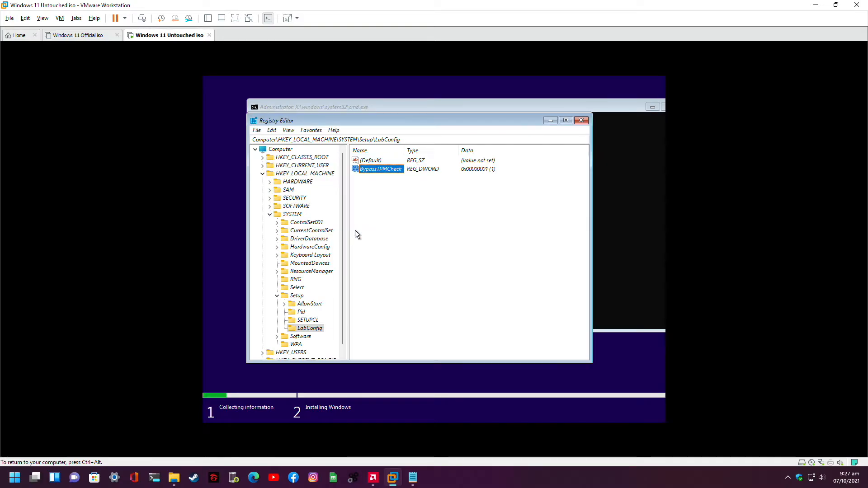
Create another DWORD (32-bit) value named BypassRamCheck in the LabConfig key.
{"action": "right_click", "coordinate": [318, 329]}
{"action": "mouse_move", "coordinate": [357, 347]}
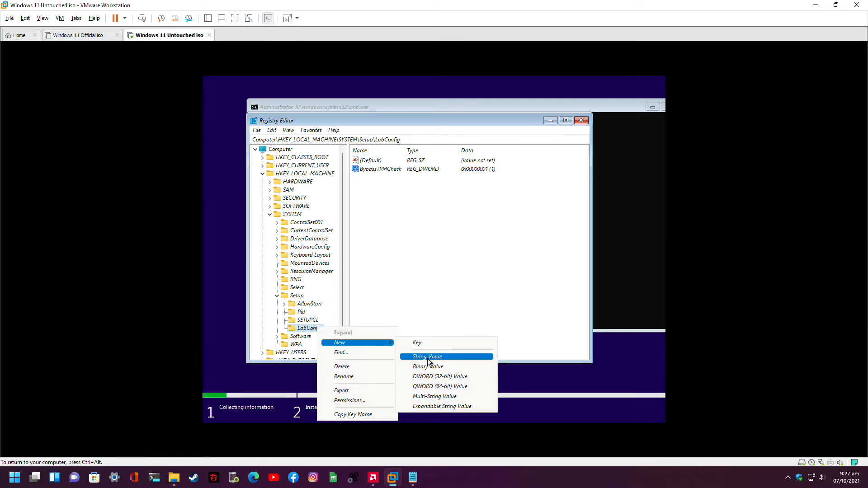
{"action": "left_click", "coordinate": [442, 377]}
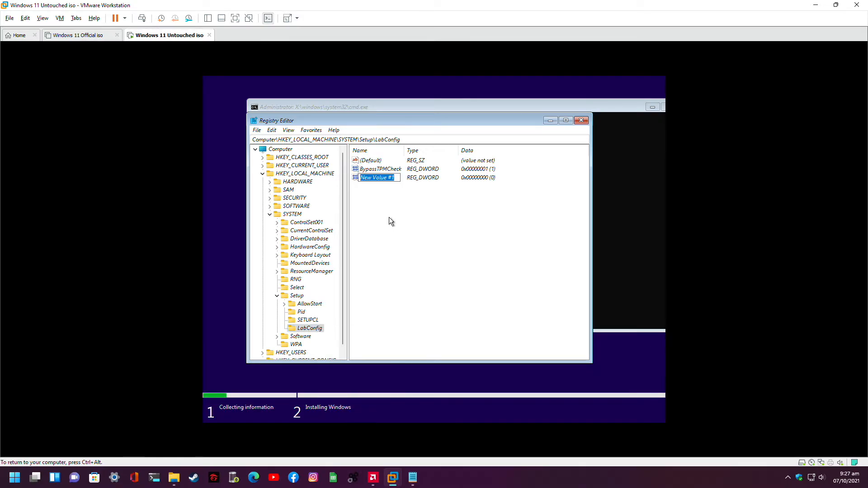
{"action": "type", "text": "BypassRamCheck"}
{"action": "key", "text": "Return"}
Set the value data of BypassRamCheck to 1.
{"action": "right_click", "coordinate": [392, 180]}
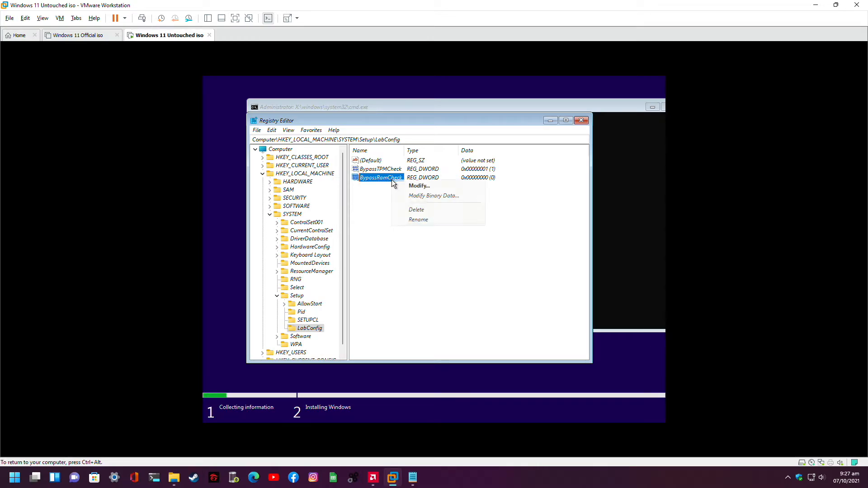
{"action": "left_click", "coordinate": [432, 186]}
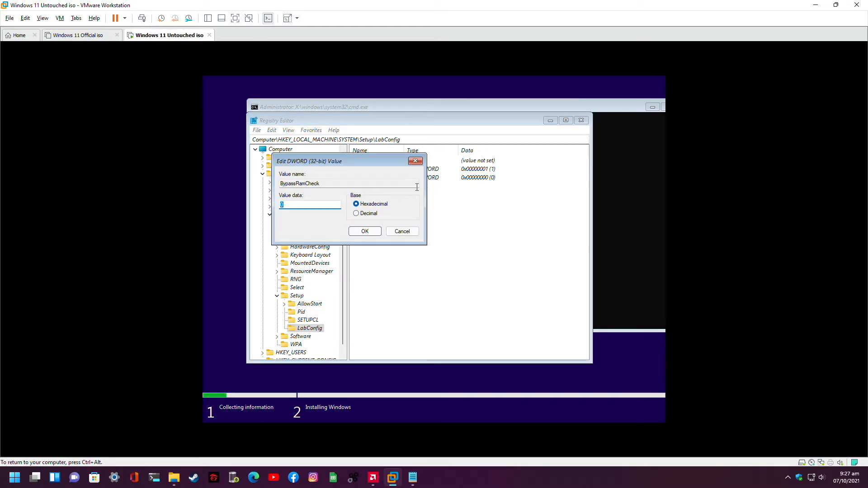
{"action": "type", "text": "1"}
{"action": "left_click", "coordinate": [366, 231]}
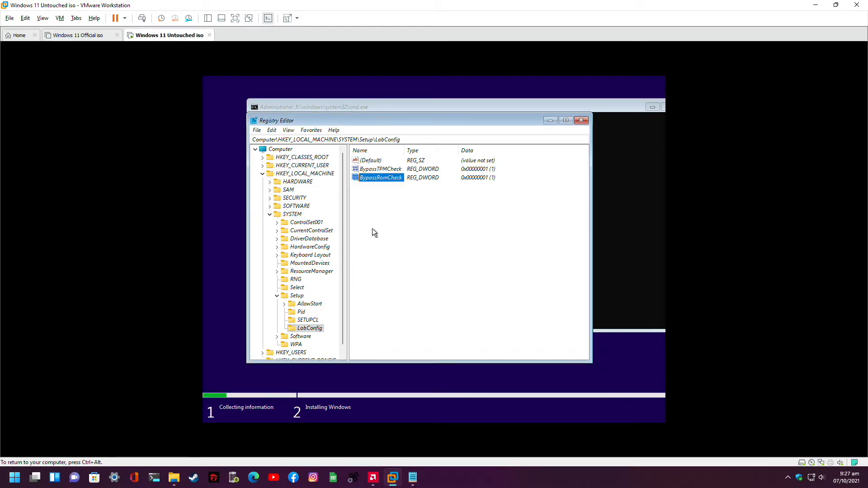
Create a third DWORD (32-bit) value named BypassSecureBootCheck in the LabConfig key.
{"action": "right_click", "coordinate": [317, 329]}
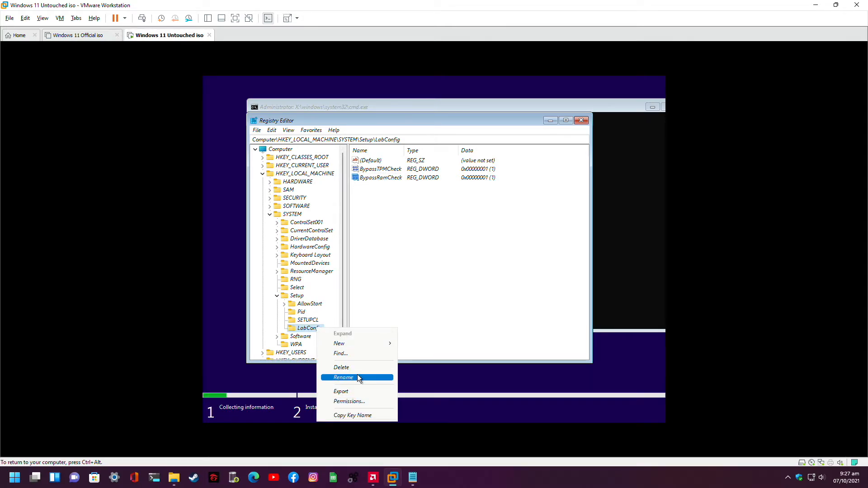
{"action": "mouse_move", "coordinate": [360, 345]}
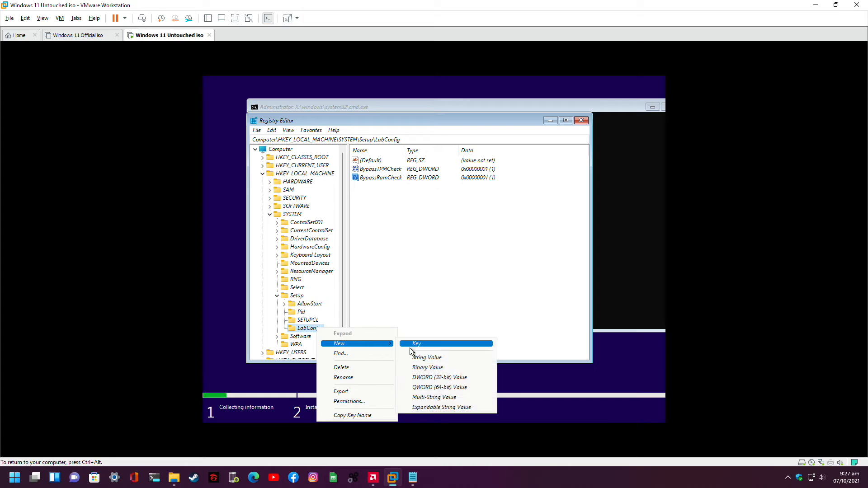
{"action": "left_click", "coordinate": [427, 379]}
{"action": "type", "text": "B"}
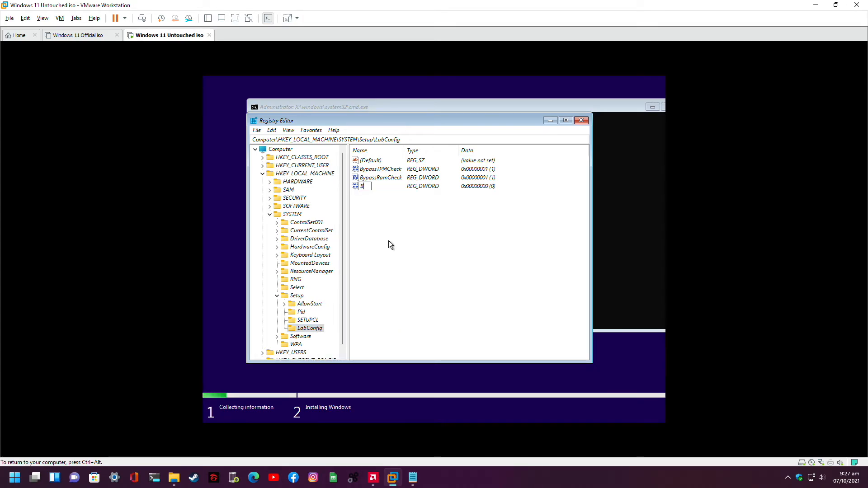
{"action": "type", "text": "ypassSecure"}
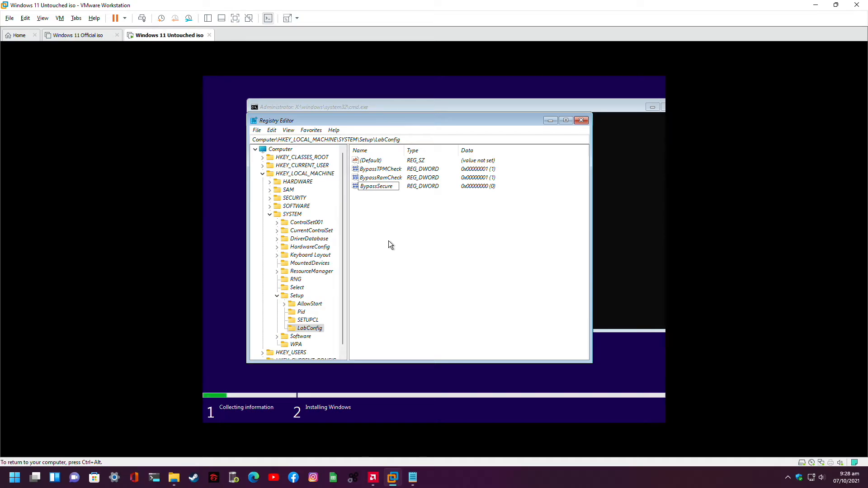
{"action": "type", "text": "BootCheck"}
{"action": "key", "text": "Return"}
Set the value data of BypassSecureBootCheck to 1.
{"action": "right_click", "coordinate": [384, 187]}
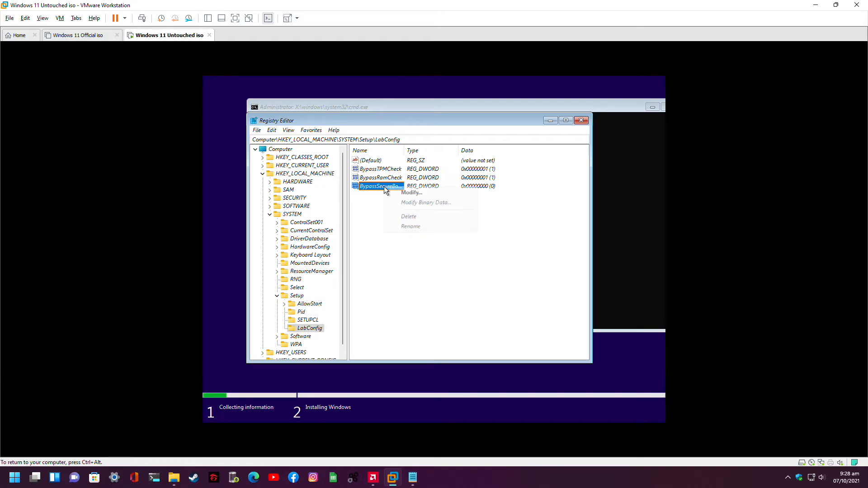
{"action": "left_click", "coordinate": [415, 192]}
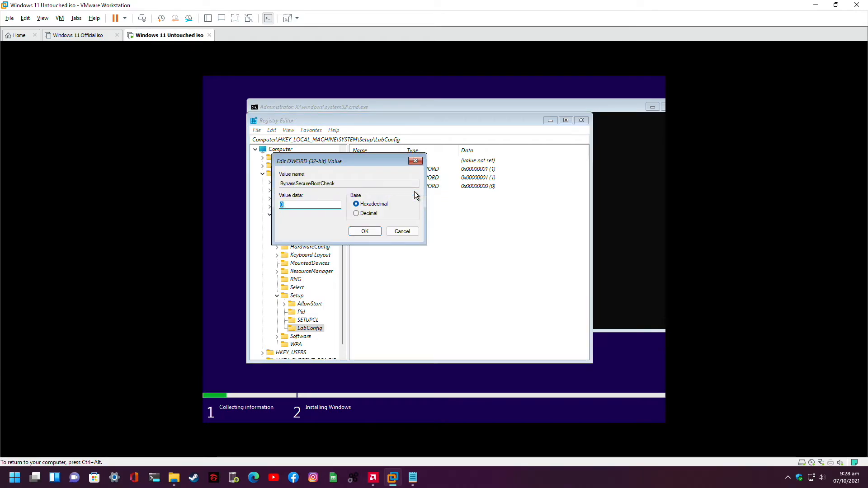
{"action": "type", "text": "1"}
{"action": "left_click", "coordinate": [359, 232]}
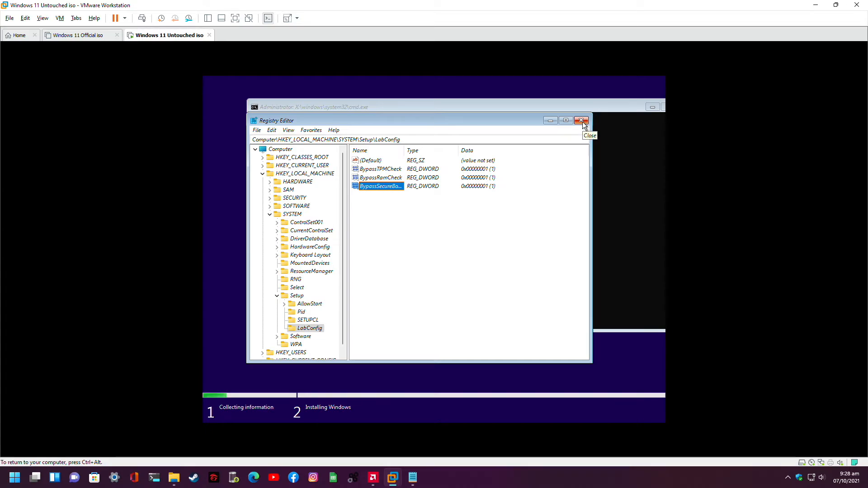
Switch to Notepad and add the line "we can exit now,," below the existing notes.
{"action": "key", "text": "ctrl+alt"}
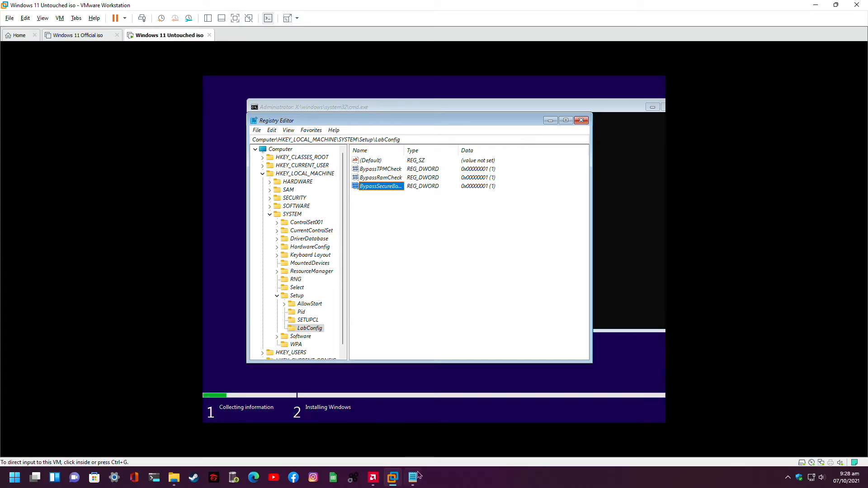
{"action": "left_click", "coordinate": [413, 477]}
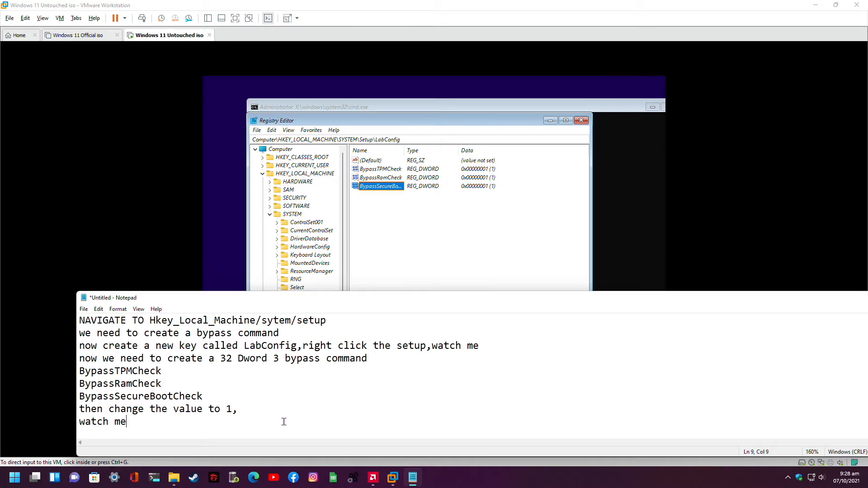
{"action": "key", "text": "Return"}
{"action": "type", "text": "you"}
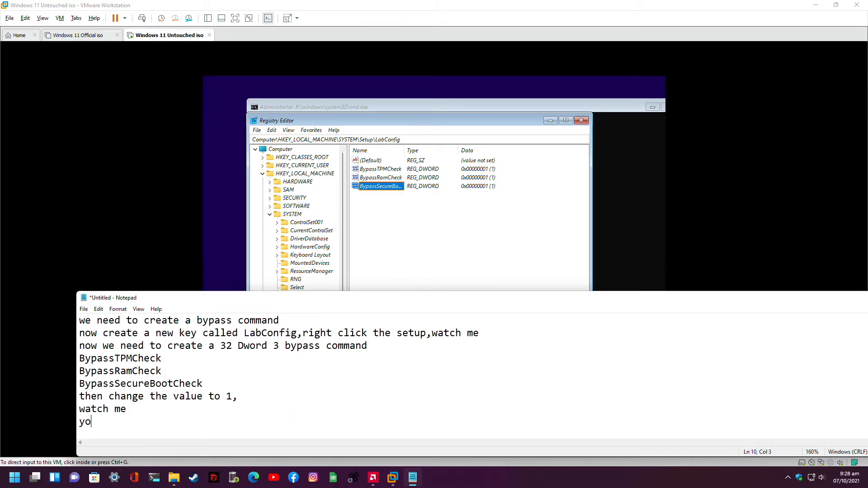
{"action": "key", "text": "BackSpace"}
{"action": "key", "text": "BackSpace"}
{"action": "key", "text": "BackSpace"}
{"action": "type", "text": "y"}
{"action": "key", "text": "BackSpace"}
{"action": "type", "text": "we can exit now,,"}
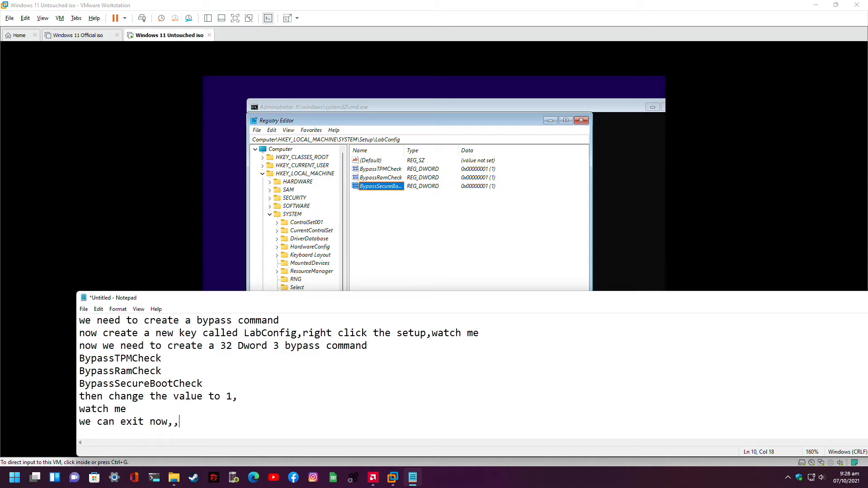
Add another note line reading "and proceed to the installation process".
{"action": "key", "text": "Return"}
{"action": "type", "text": "and"}
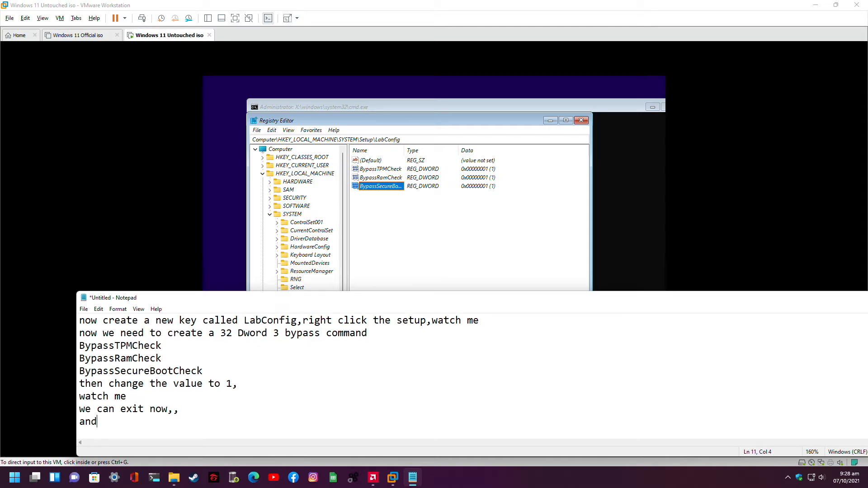
{"action": "type", "text": " proceed to the"}
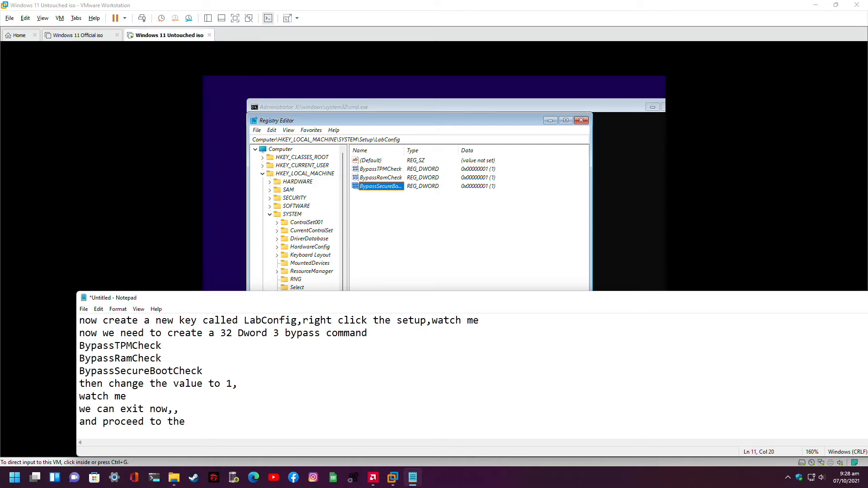
{"action": "type", "text": " installing process"}
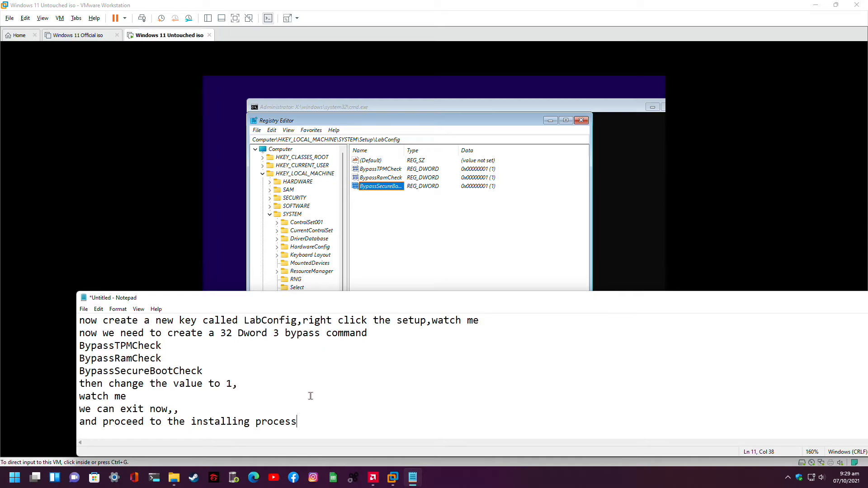
{"action": "left_click", "coordinate": [251, 423]}
{"action": "key", "text": "BackSpace"}
{"action": "key", "text": "BackSpace"}
{"action": "key", "text": "BackSpace"}
{"action": "type", "text": "ation"}
Switch to the VMware virtual machine and close its Registry Editor and command prompt windows.
{"action": "left_click", "coordinate": [417, 121]}
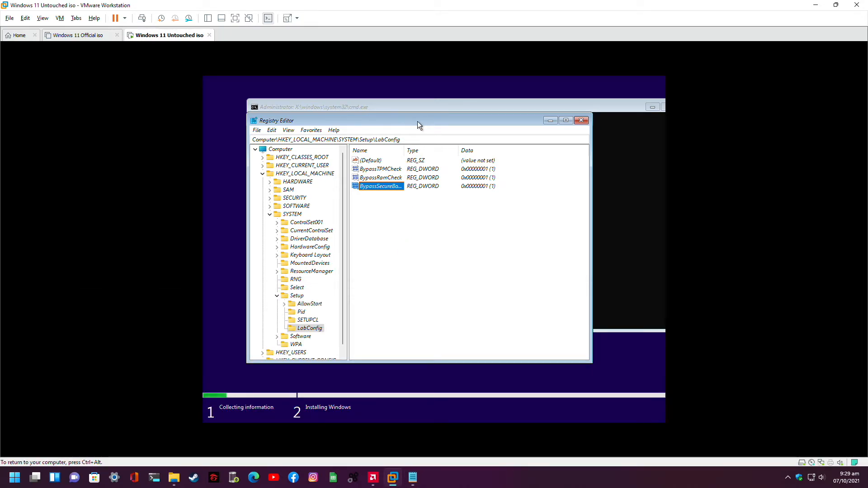
{"action": "left_click", "coordinate": [577, 122]}
{"action": "left_click_drag", "start_coordinate": [558, 109], "coordinate": [480, 110]}
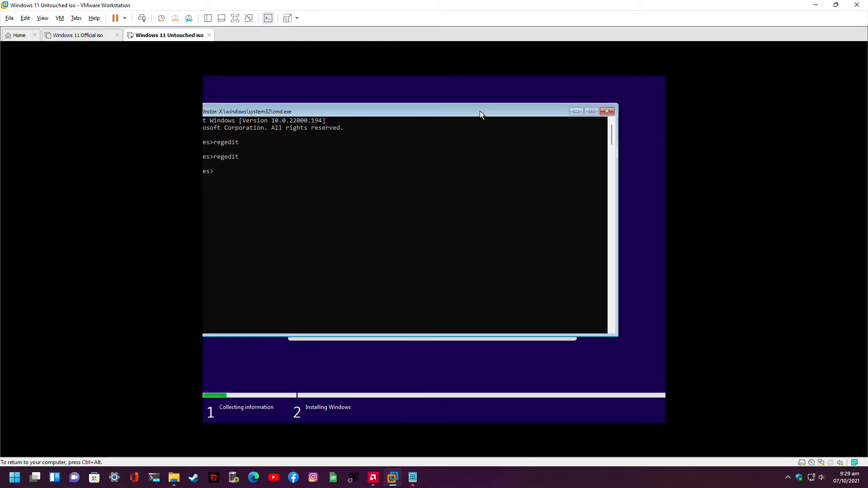
{"action": "left_click", "coordinate": [608, 111]}
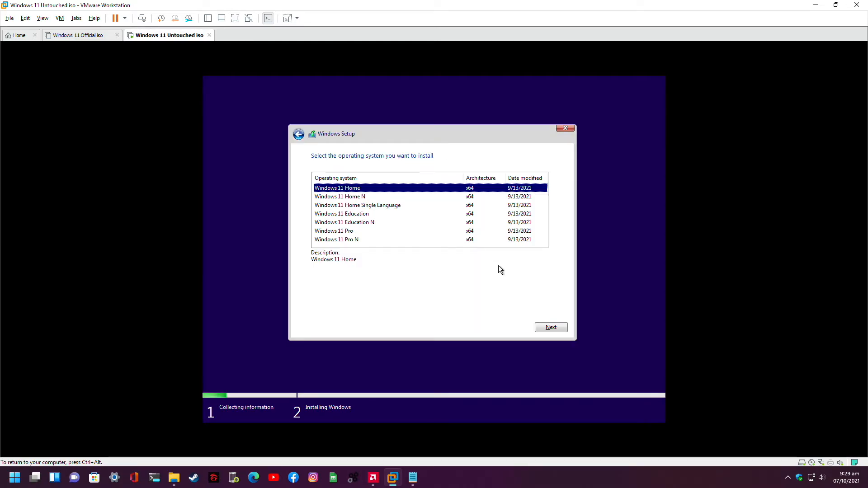
Continue Windows Setup with Windows 11 Home and accept the Microsoft Software License Terms.
{"action": "left_click", "coordinate": [550, 327]}
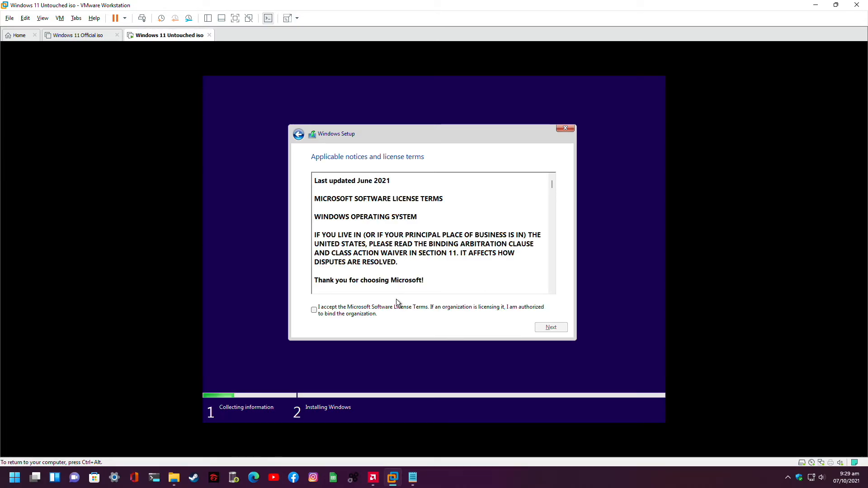
{"action": "left_click", "coordinate": [314, 312]}
Switch to Notepad, move its window higher and start a new last line with "Voila!!!we can proceed now no more".
{"action": "key", "text": "ctrl+alt"}
{"action": "left_click", "coordinate": [413, 478]}
{"action": "left_click_drag", "start_coordinate": [345, 300], "coordinate": [354, 240]}
{"action": "left_click", "coordinate": [335, 370]}
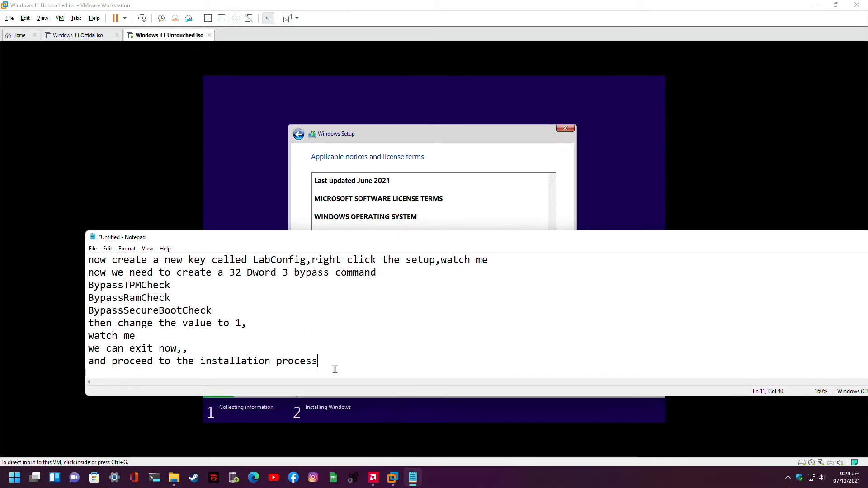
{"action": "key", "text": "Return"}
{"action": "type", "text": "V"}
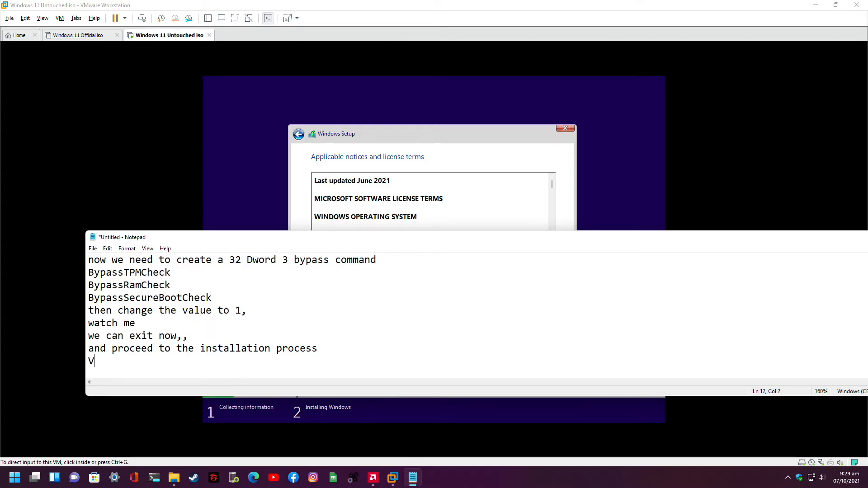
{"action": "type", "text": "oila!!!we ca"}
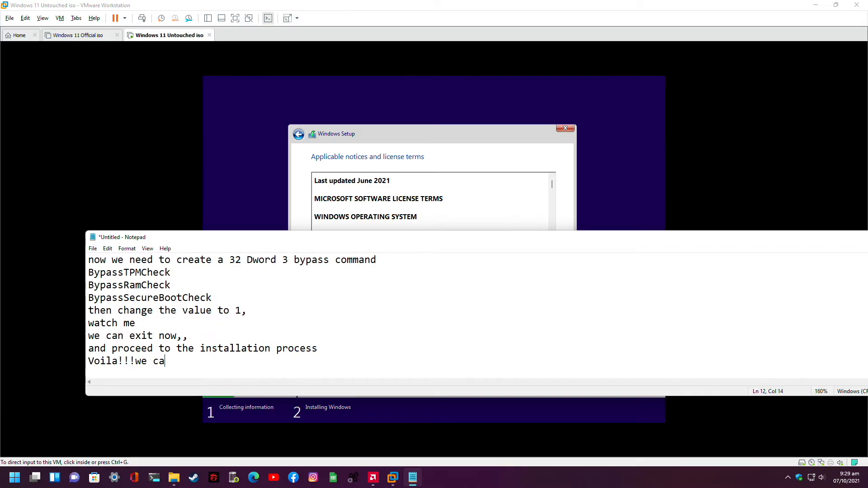
{"action": "type", "text": "n proceed now no more"}
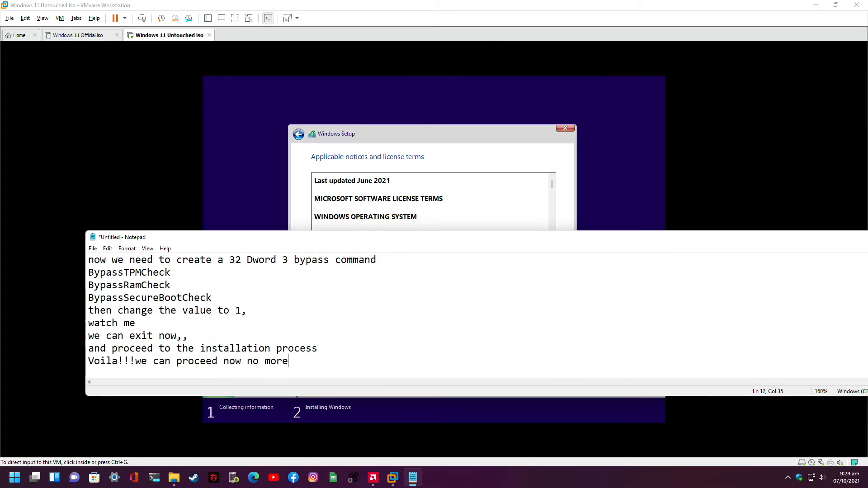
Complete the last note line with "this pc cant run windows 11 prompt".
{"action": "type", "text": " promp"}
{"action": "key", "text": "BackSpace"}
{"action": "key", "text": "BackSpace"}
{"action": "key", "text": "BackSpace"}
{"action": "key", "text": "BackSpace"}
{"action": "key", "text": "BackSpace"}
{"action": "type", "text": "this pc cant run"}
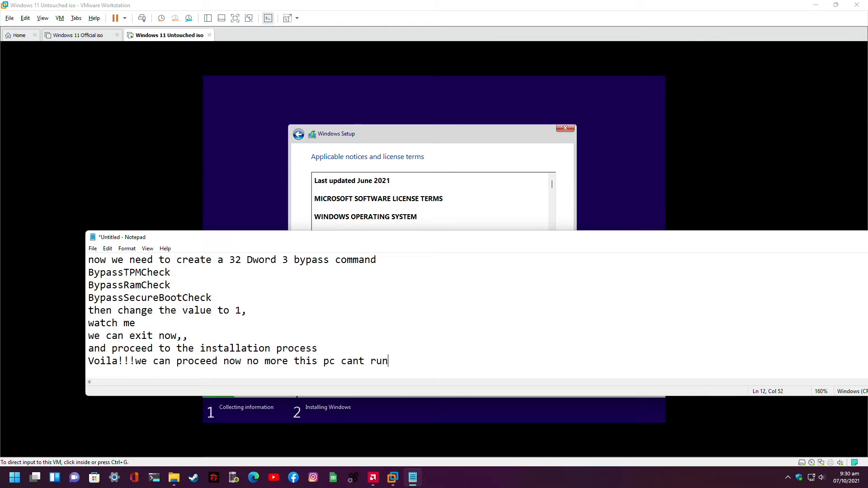
{"action": "type", "text": " windows 11 prompot"}
{"action": "key", "text": "BackSpace"}
{"action": "key", "text": "BackSpace"}
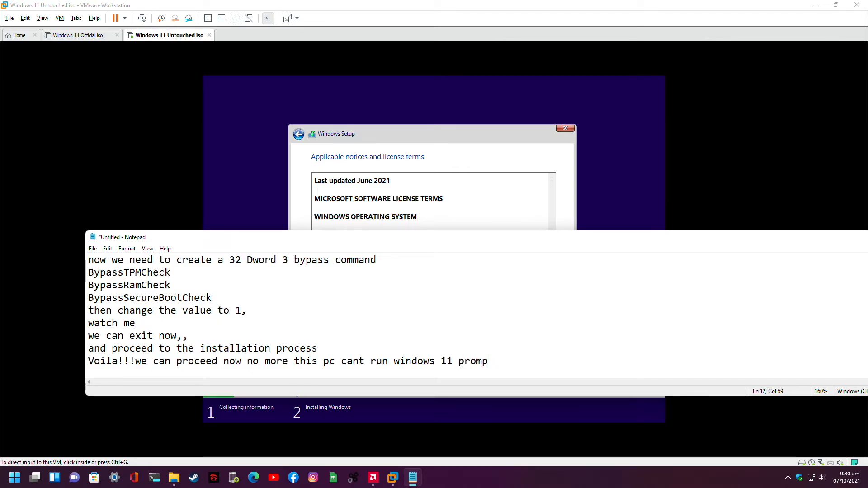
{"action": "type", "text": "t"}
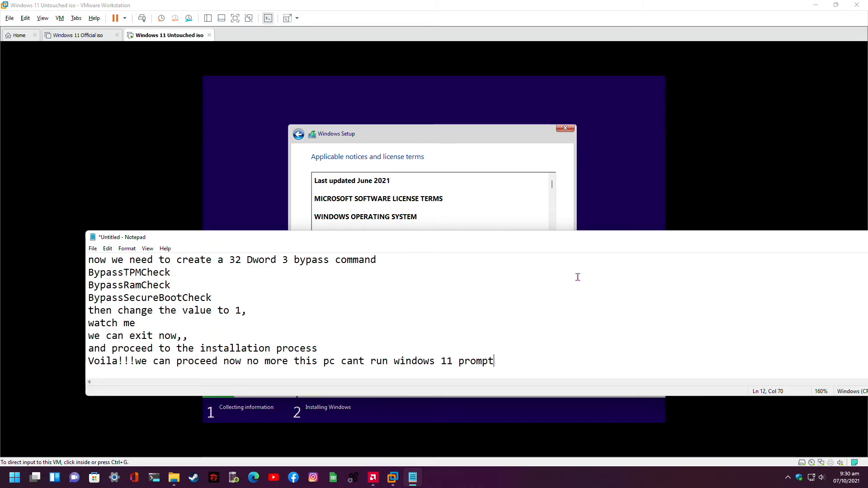
Switch to the VMware virtual machine, continue past the license terms and start the Windows installation.
{"action": "left_click", "coordinate": [640, 174]}
{"action": "left_click", "coordinate": [553, 330]}
{"action": "left_click", "coordinate": [407, 242]}
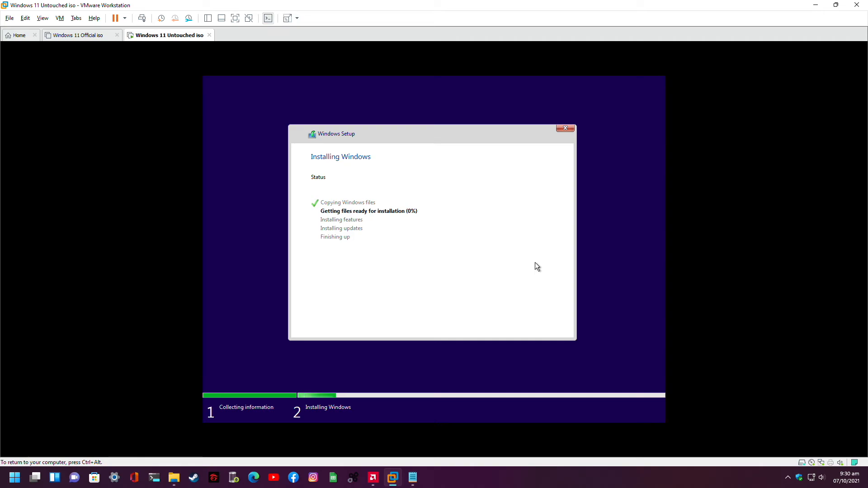
Review the registry bypass notes in Notepad, then return to the virtual machine's installation progress.
{"action": "key", "text": "ctrl+alt"}
{"action": "left_click", "coordinate": [414, 476]}
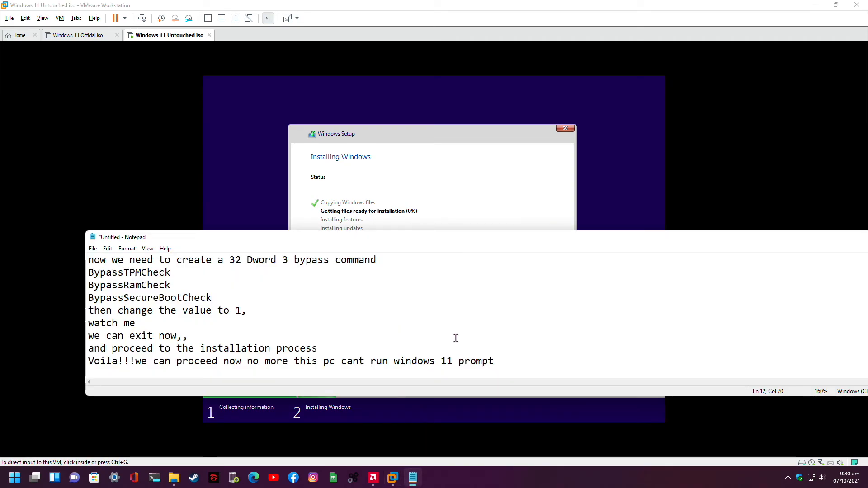
{"action": "scroll", "coordinate": [456, 339], "scroll_direction": "up", "scroll_amount": 1}
{"action": "scroll", "coordinate": [456, 339], "scroll_direction": "down", "scroll_amount": 1}
{"action": "scroll", "coordinate": [455, 338], "scroll_direction": "up", "scroll_amount": 1}
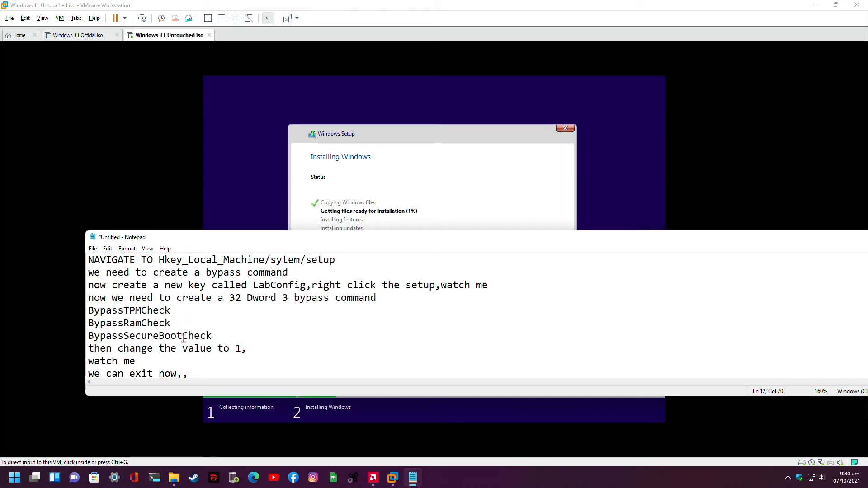
{"action": "scroll", "coordinate": [195, 329], "scroll_direction": "down", "scroll_amount": 1}
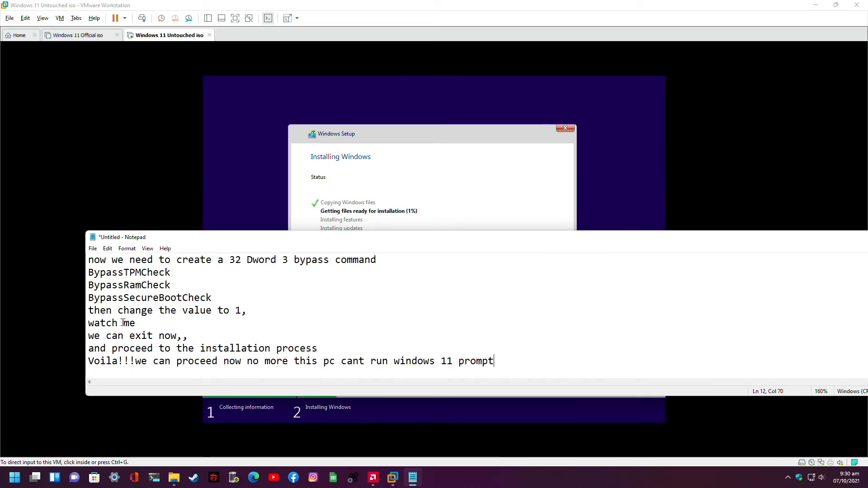
{"action": "scroll", "coordinate": [180, 335], "scroll_direction": "down", "scroll_amount": 1}
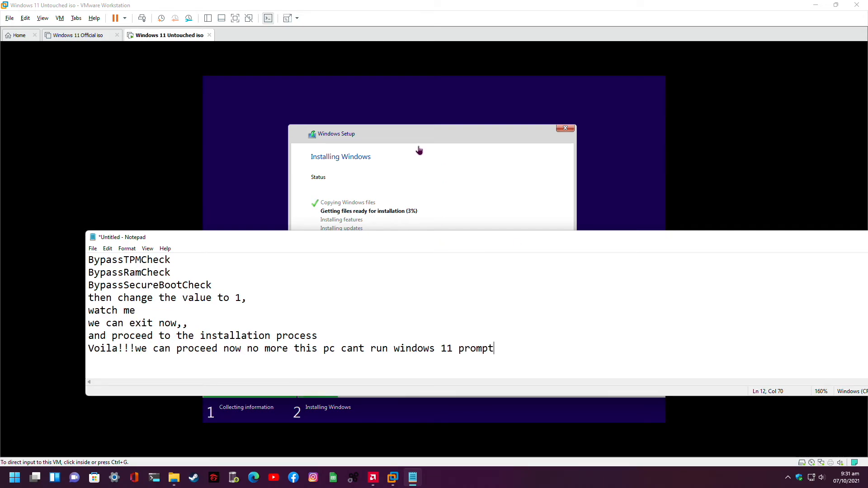
{"action": "left_click", "coordinate": [468, 219]}
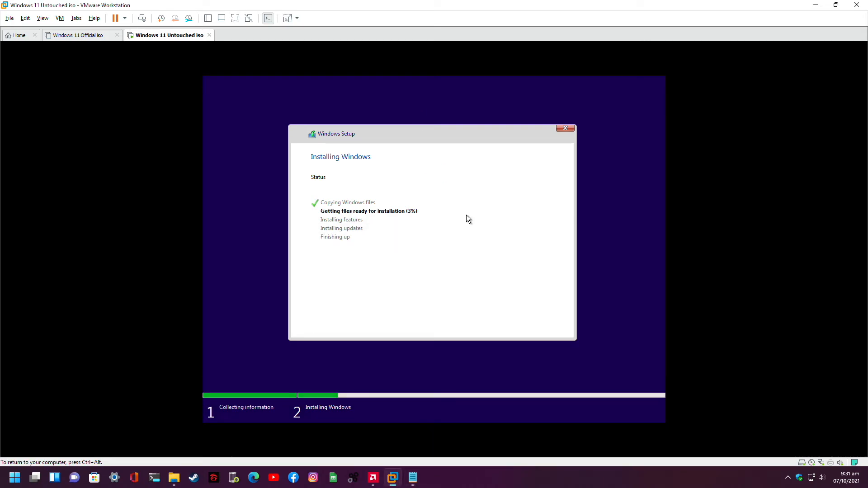
Switch to Notepad and add the line "just wait to finish,," at the end of the notes, followed by a new line.
{"action": "left_click", "coordinate": [412, 477]}
{"action": "key", "text": "Return"}
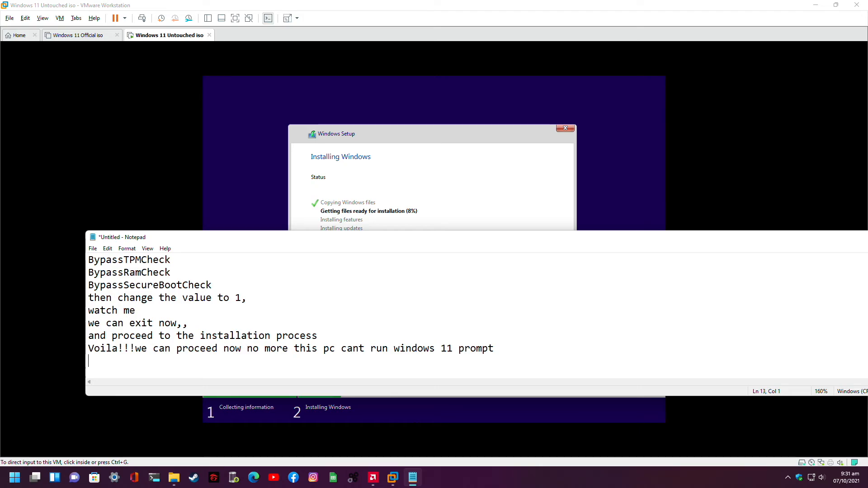
{"action": "type", "text": "just "}
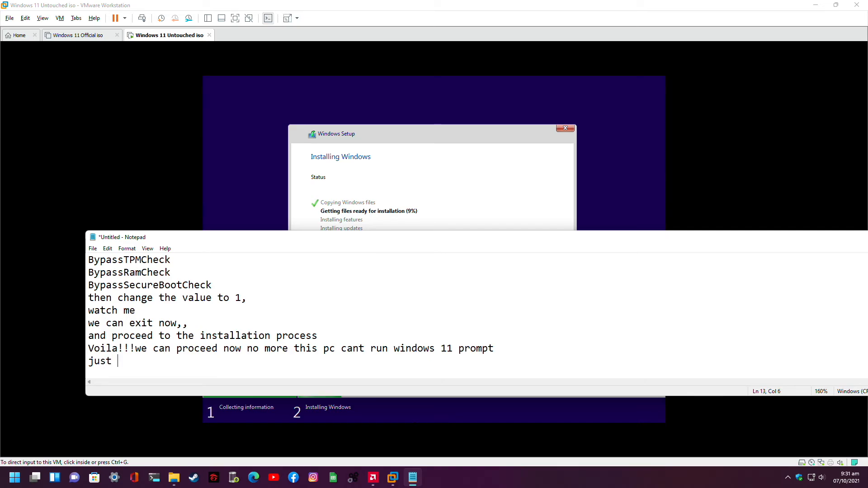
{"action": "type", "text": "wait to fi"}
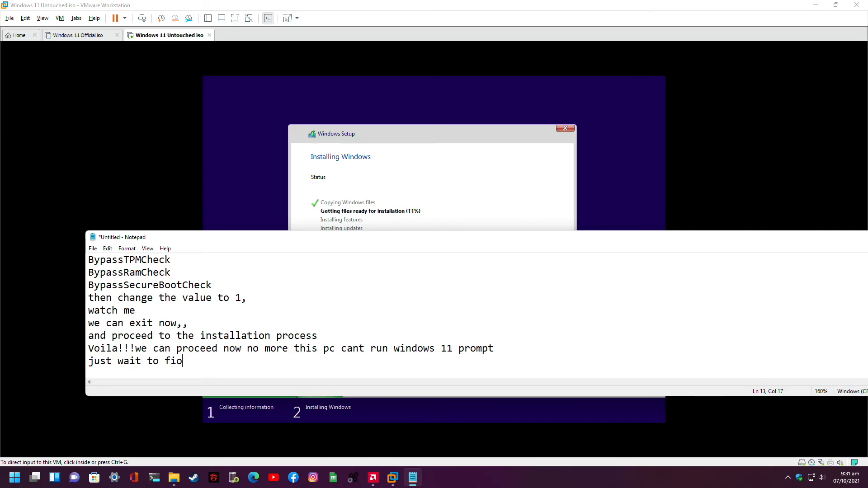
{"action": "type", "text": "nish,,"}
{"action": "key", "text": "BackSpace"}
{"action": "key", "text": "Return"}
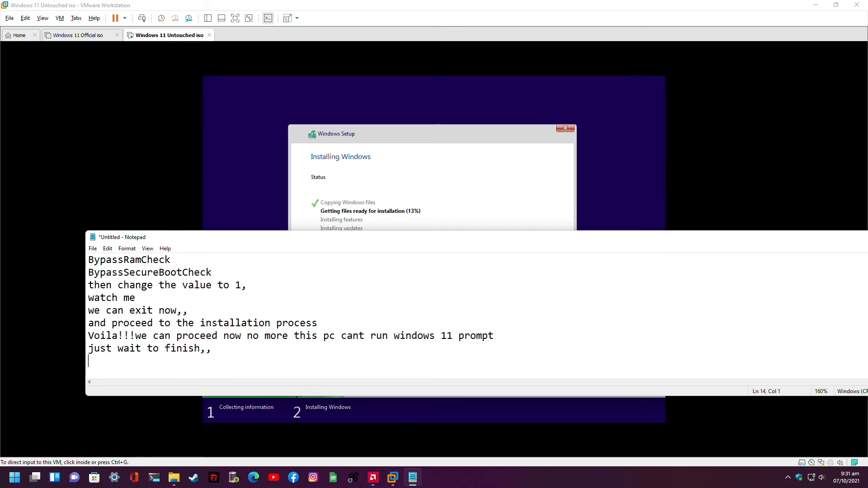
Write "Please do subscribe if you think my content is helpful" on the empty last line of the notes.
{"action": "type", "text": "Please do subsc"}
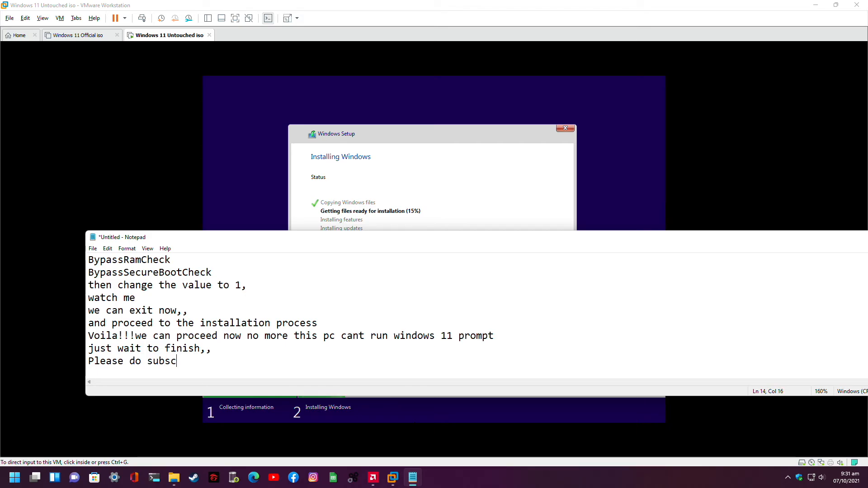
{"action": "type", "text": "ribe"}
{"action": "type", "text": "i"}
{"action": "type", "text": "f y"}
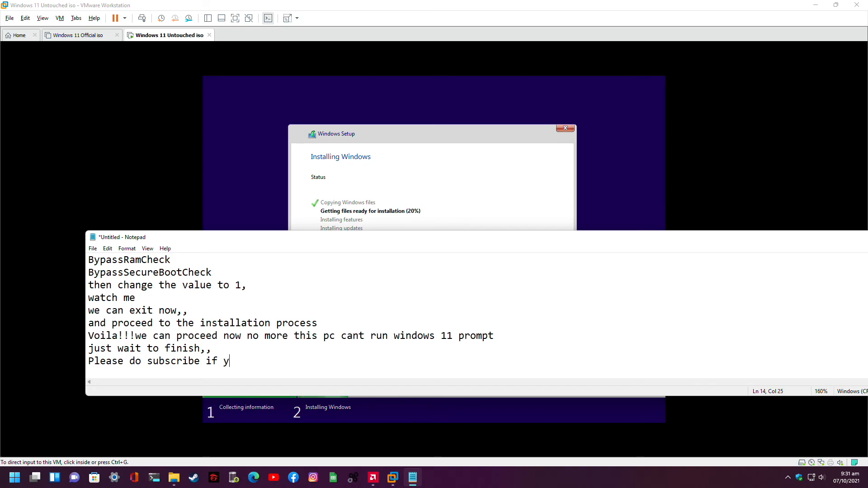
{"action": "type", "text": "ou think my cont"}
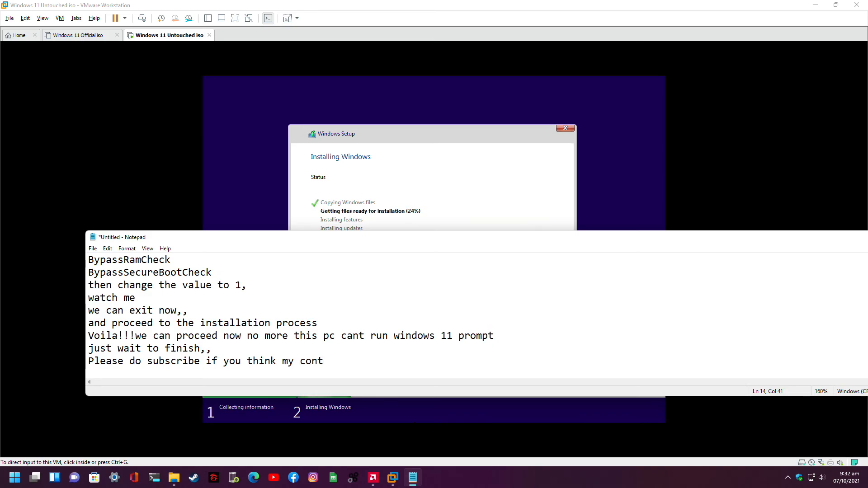
{"action": "type", "text": "ent is helpful"}
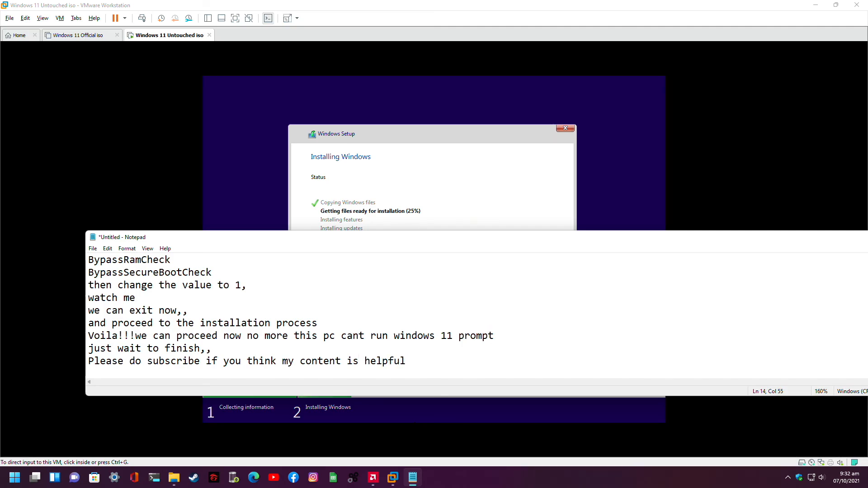
Extend the subscribe line with ",,see you at my next vlog,," and start a new line below it.
{"action": "type", "text": ",,see you at my next v"}
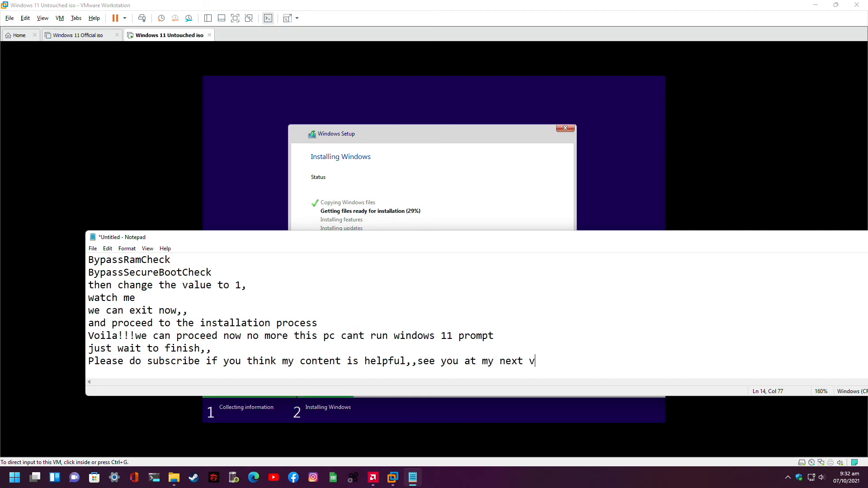
{"action": "type", "text": "log"}
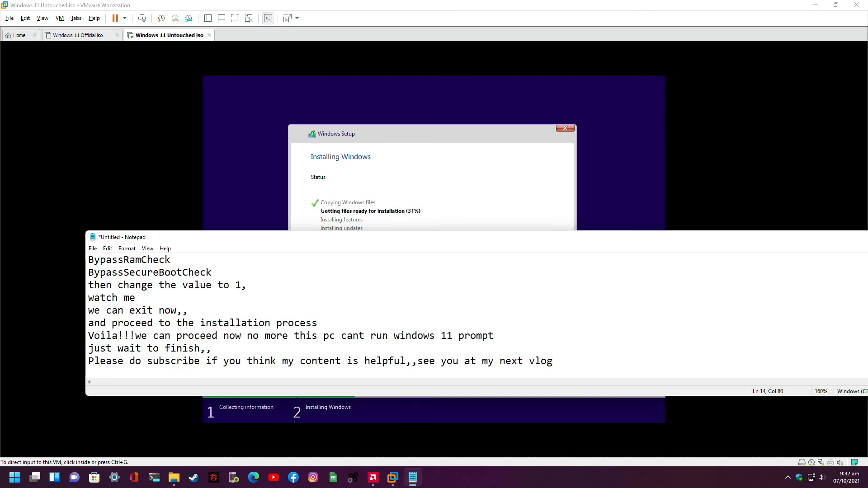
{"action": "type", "text": ",,"}
{"action": "key", "text": "Left"}
{"action": "key", "text": "Left"}
{"action": "key", "text": "Left"}
{"action": "key", "text": "Left"}
{"action": "key", "text": "Left"}
{"action": "key", "text": "Left"}
{"action": "key", "text": "Left"}
{"action": "key", "text": "Left"}
{"action": "key", "text": "Left"}
{"action": "key", "text": "Right"}
{"action": "key", "text": "Right"}
{"action": "key", "text": "Right"}
{"action": "key", "text": "Return"}
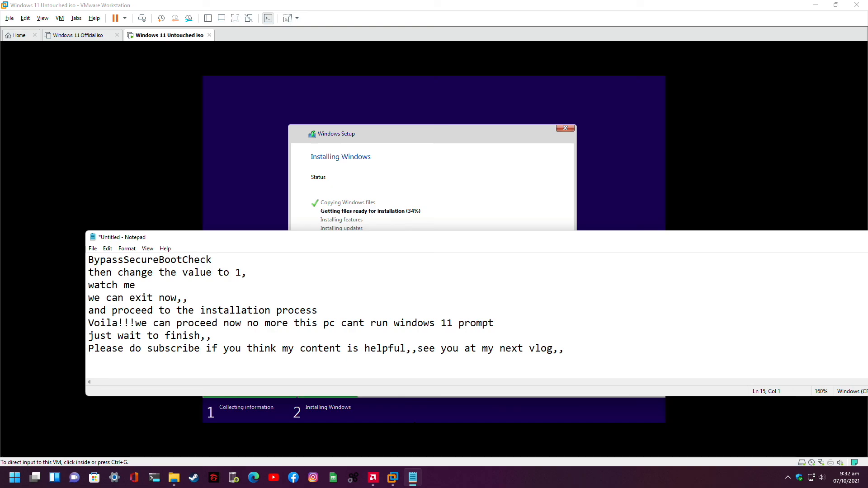
Add "PEACE OUT!!!!!" as the closing line of the notes.
{"action": "type", "text": "PEACE OUT"}
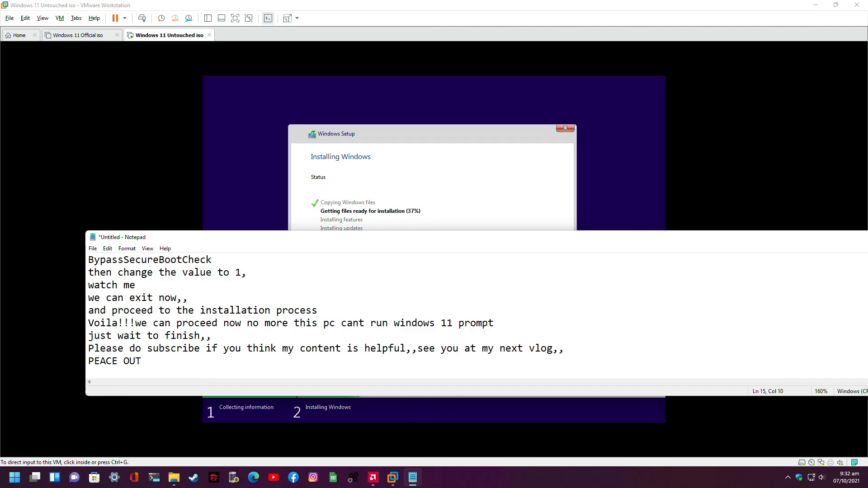
{"action": "type", "text": "1"}
{"action": "key", "text": "BackSpace"}
{"action": "type", "text": "!!!!!"}
{"action": "left_click", "coordinate": [545, 86]}
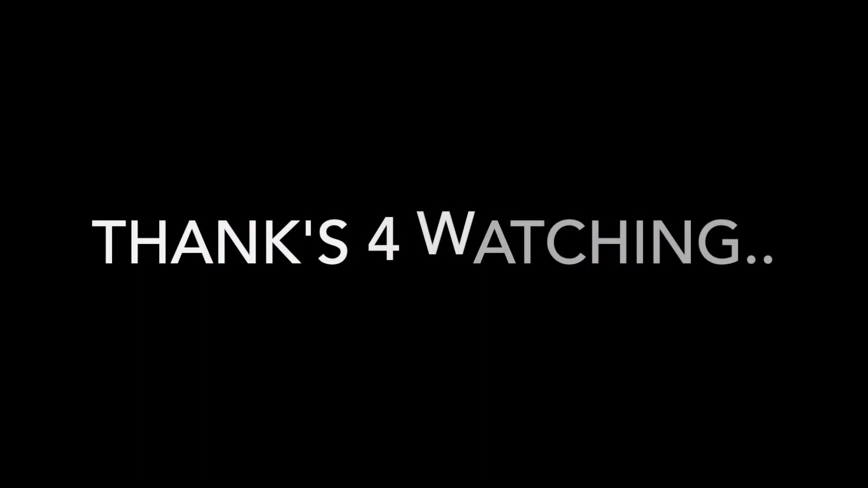